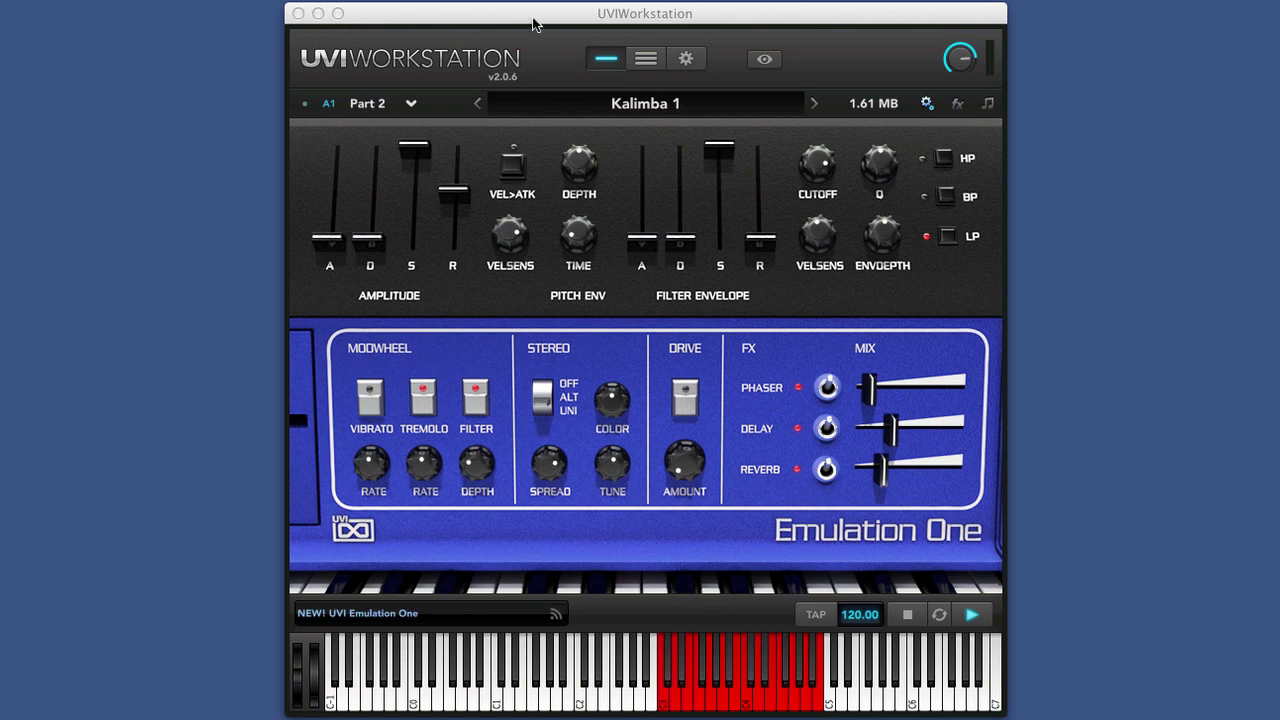
Check Part 1's House Back drums, then return to Part 2, Kalimba 1
left_click(410, 104)
left_click(407, 121)
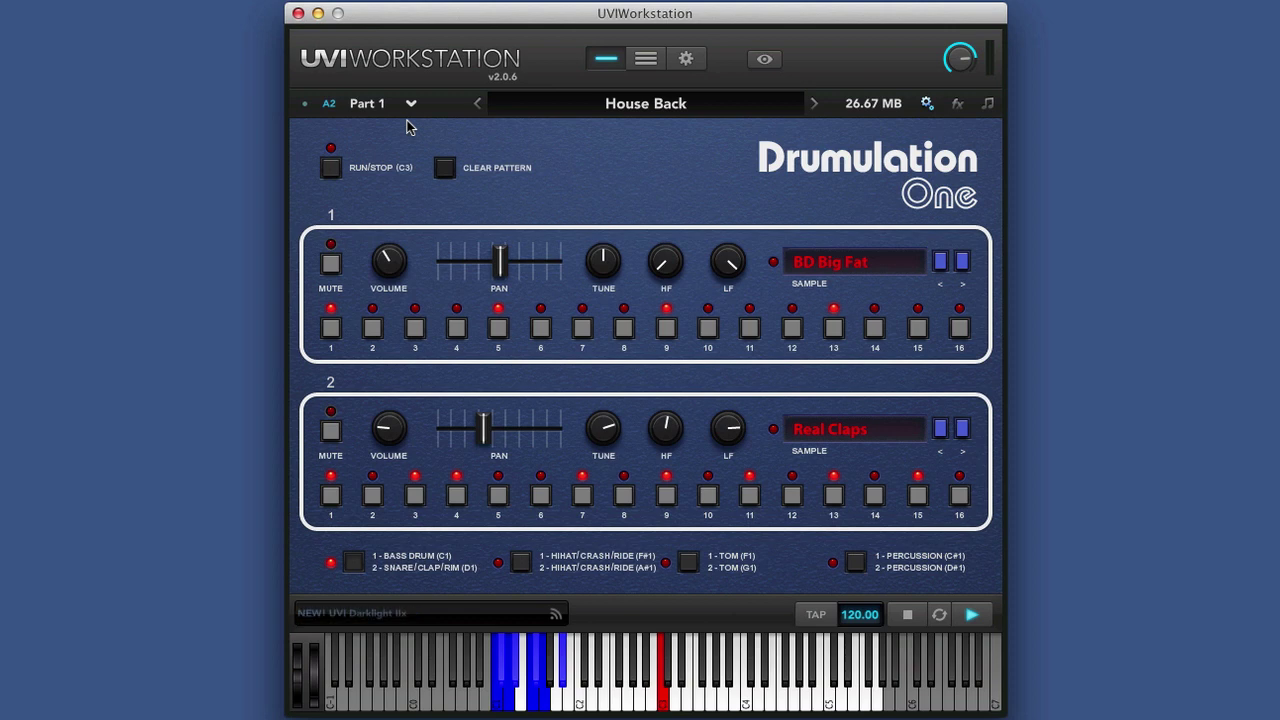
left_click(411, 103)
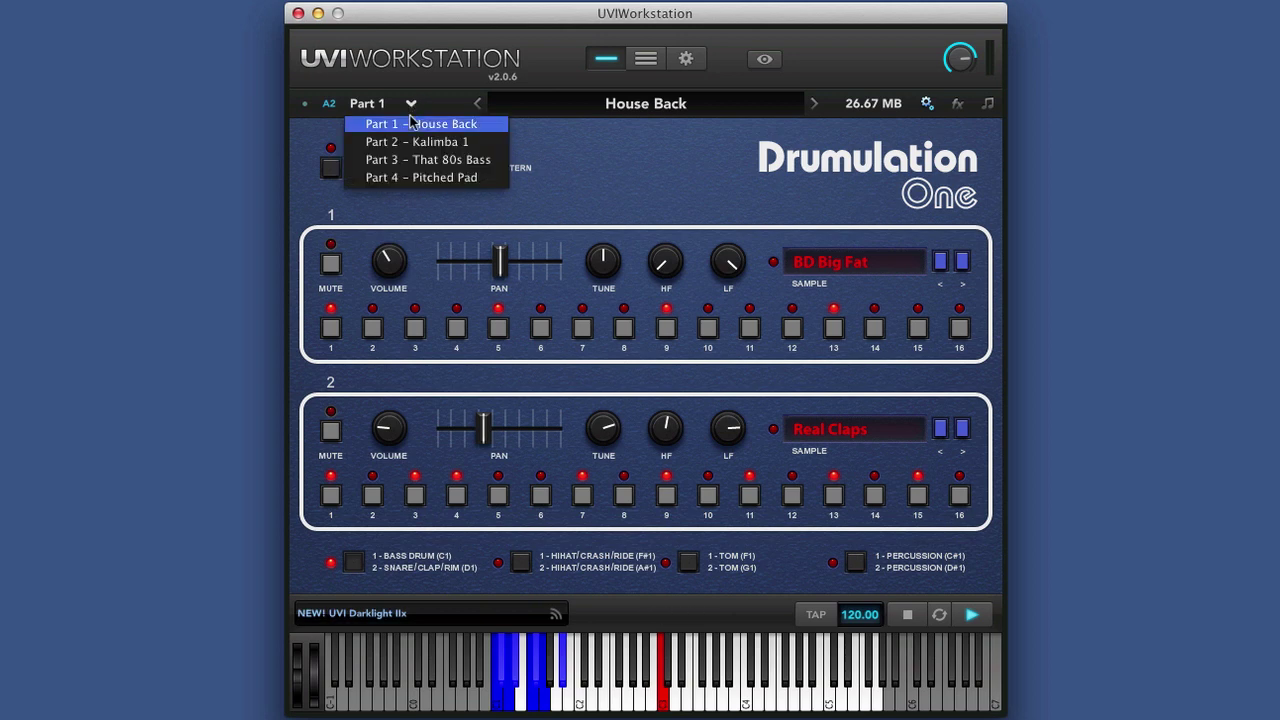
left_click(408, 140)
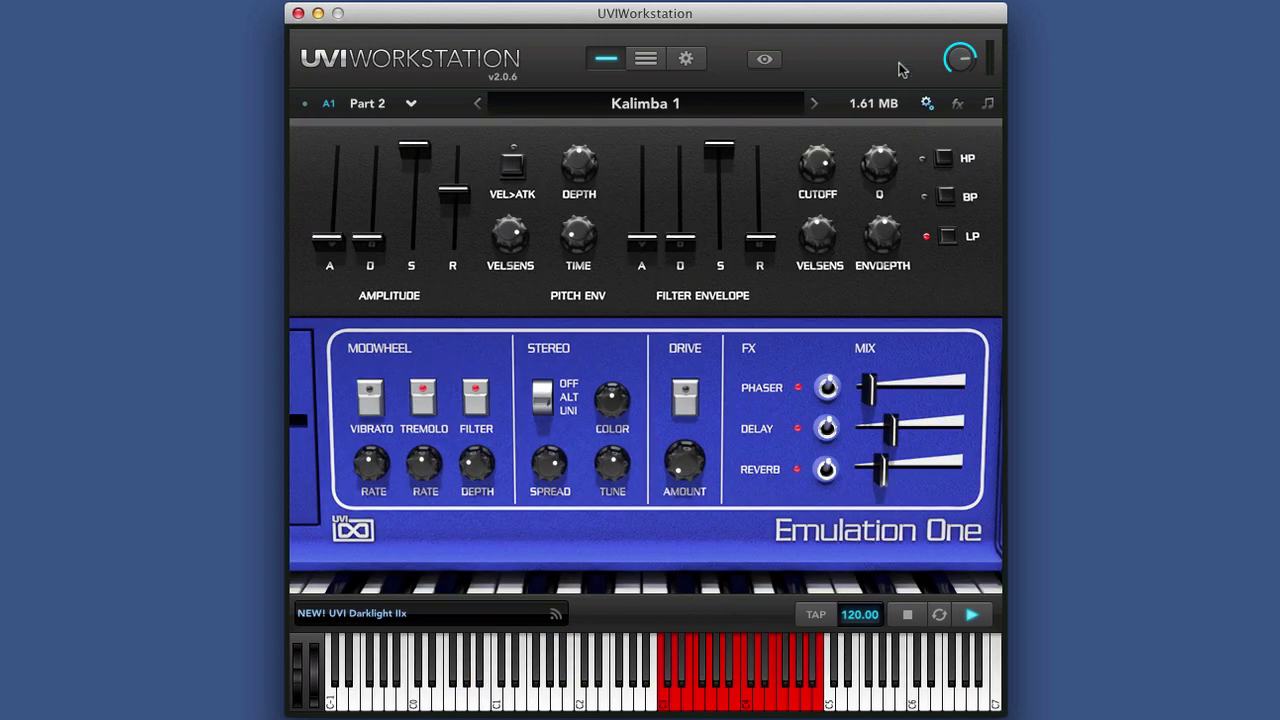
left_click_drag(852, 14, 874, 18)
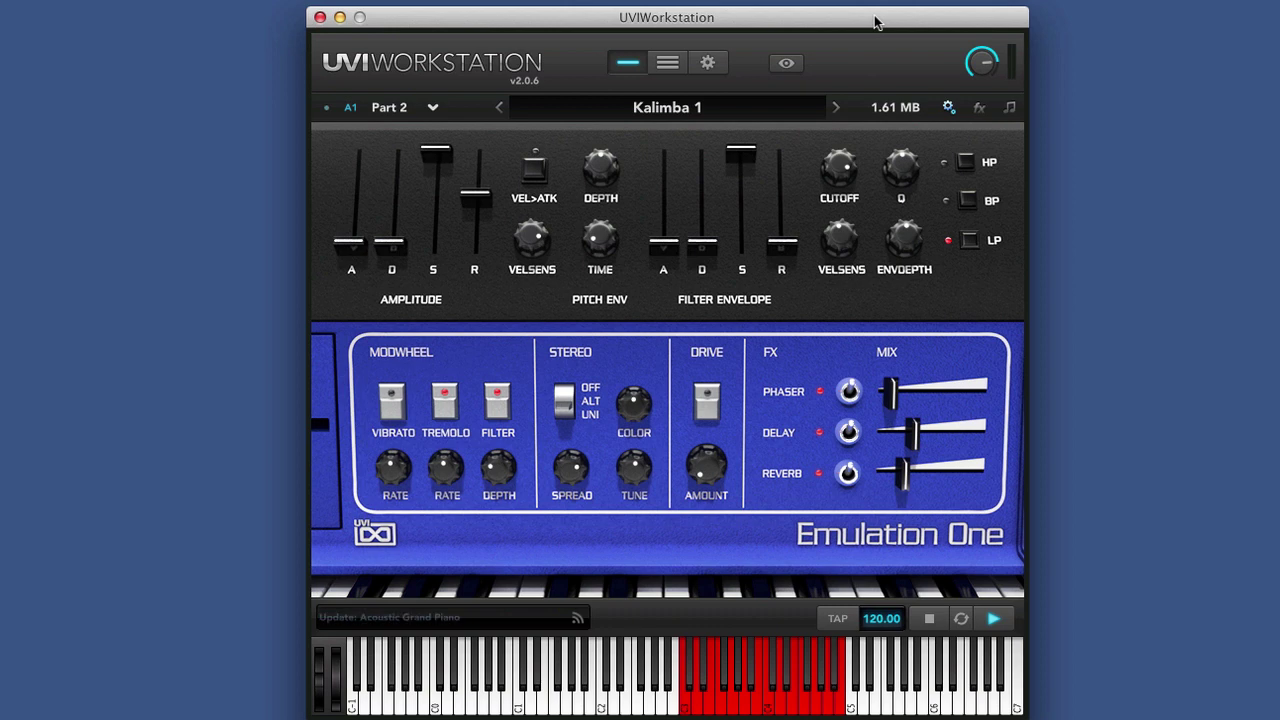
Load the AcoustHybrid preset from Emulation One's Bass category onto Part 2
left_click(706, 109)
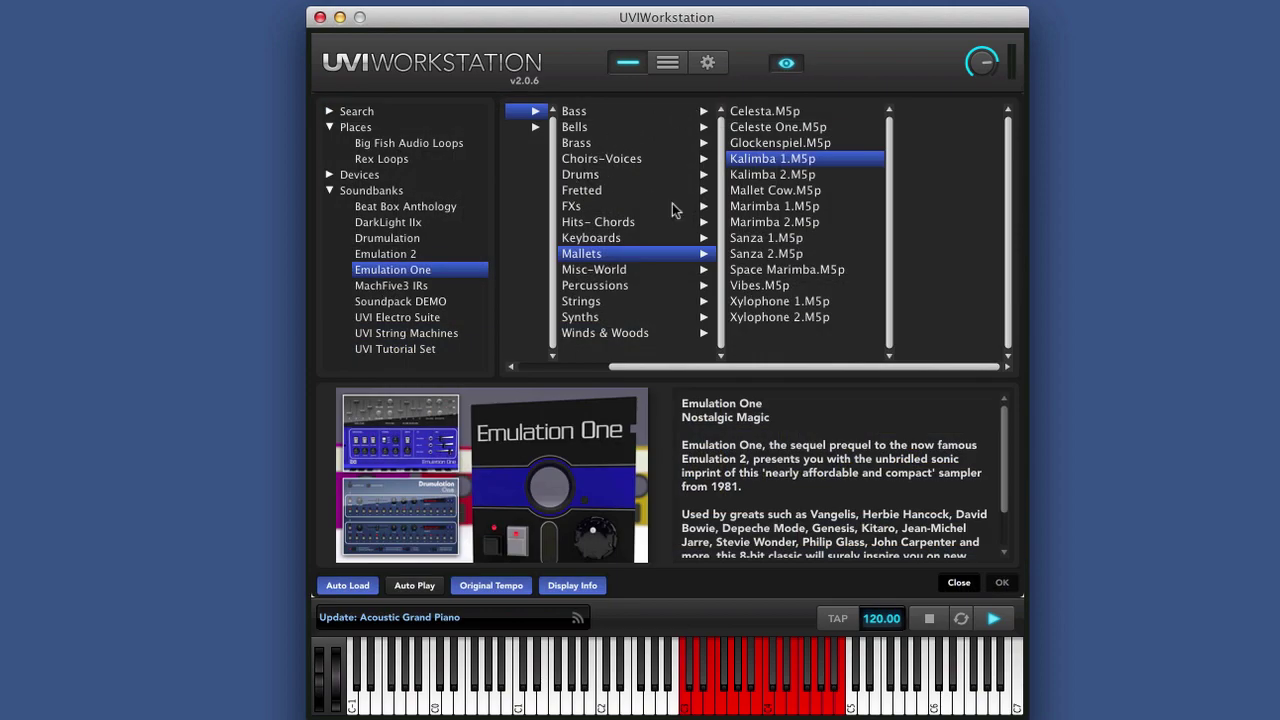
scroll(650, 212, "left", 1)
scroll(650, 210, "left", 3)
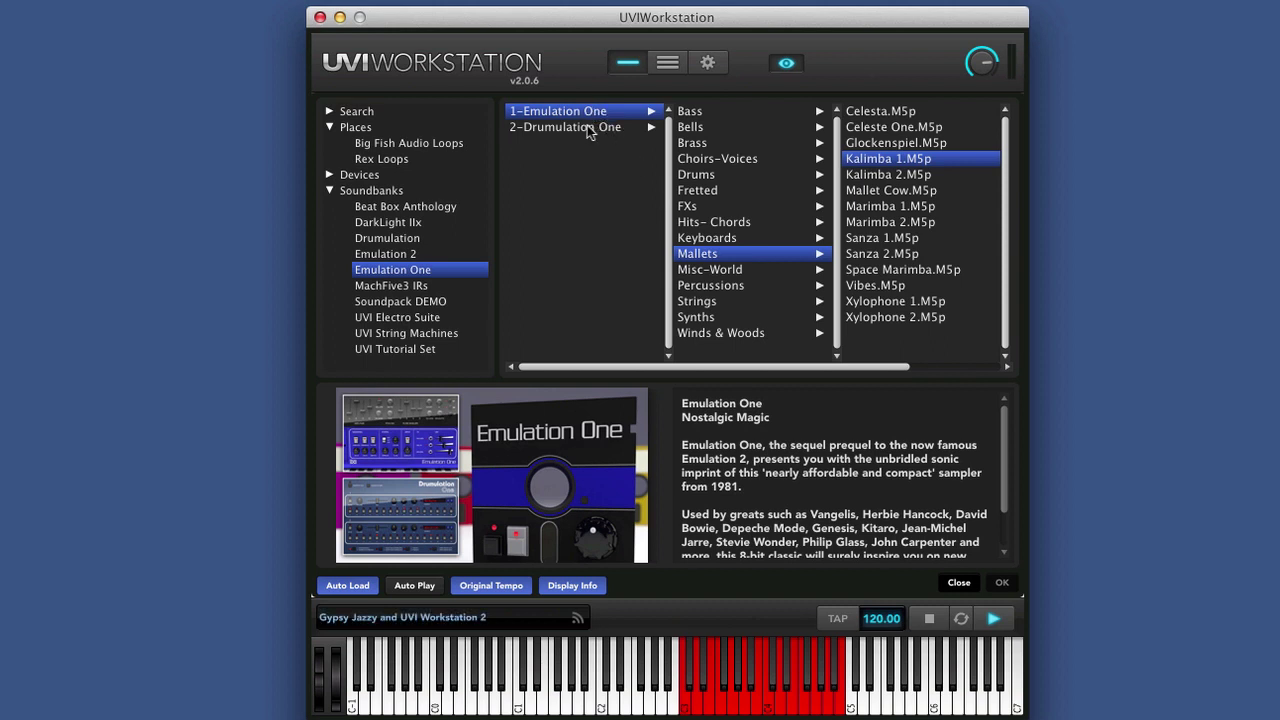
scroll(785, 165, "right", 1)
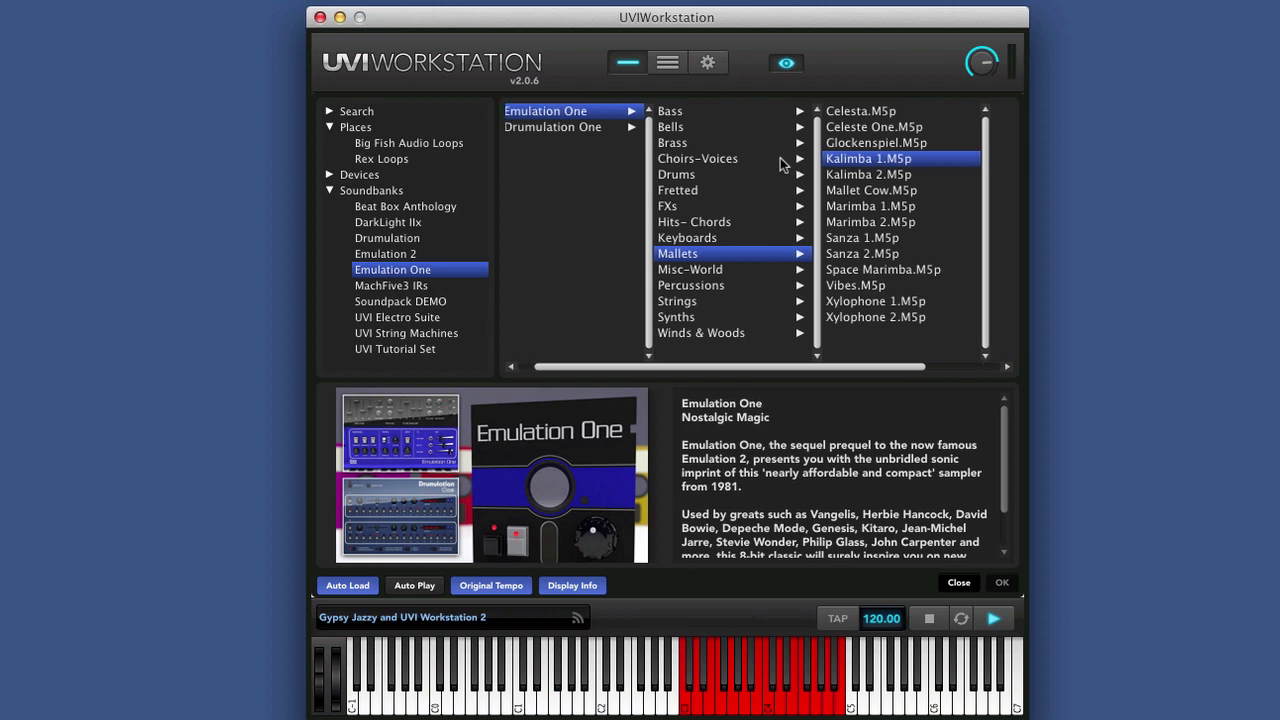
left_click(700, 115)
left_click(877, 114)
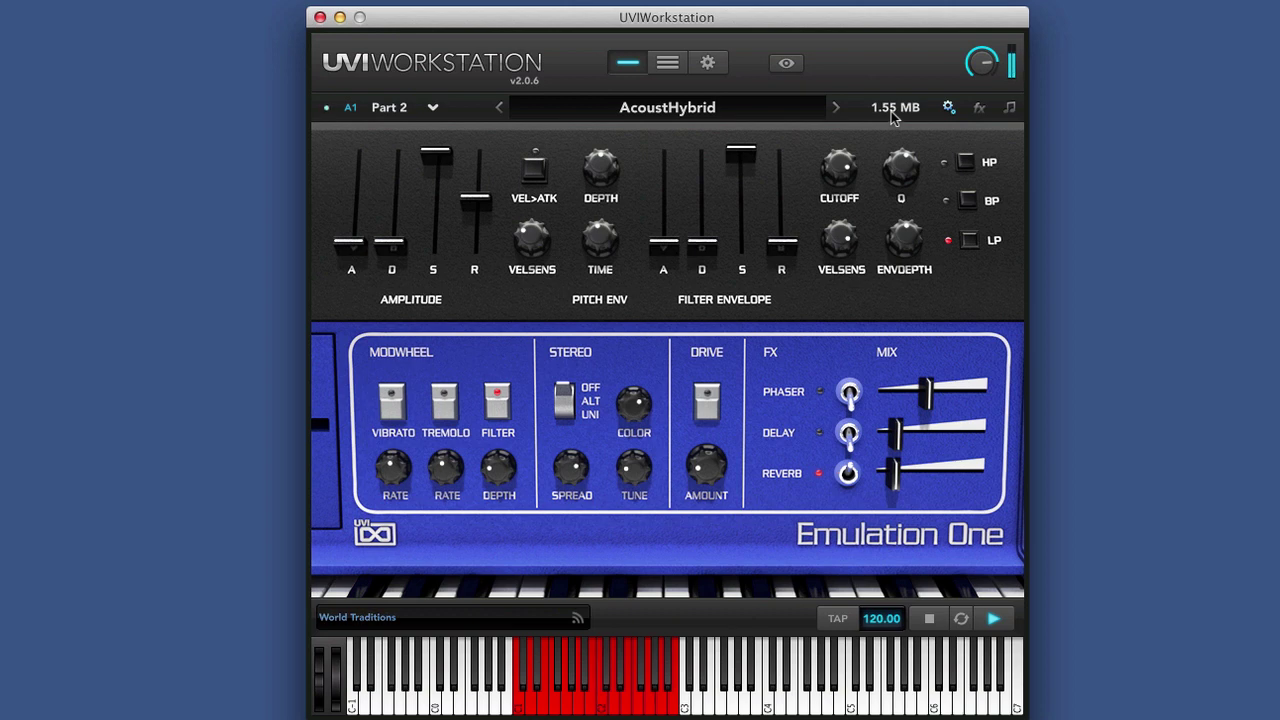
Load the Contrabass preset, then advance to the next bass preset, FunKitch
left_click(790, 112)
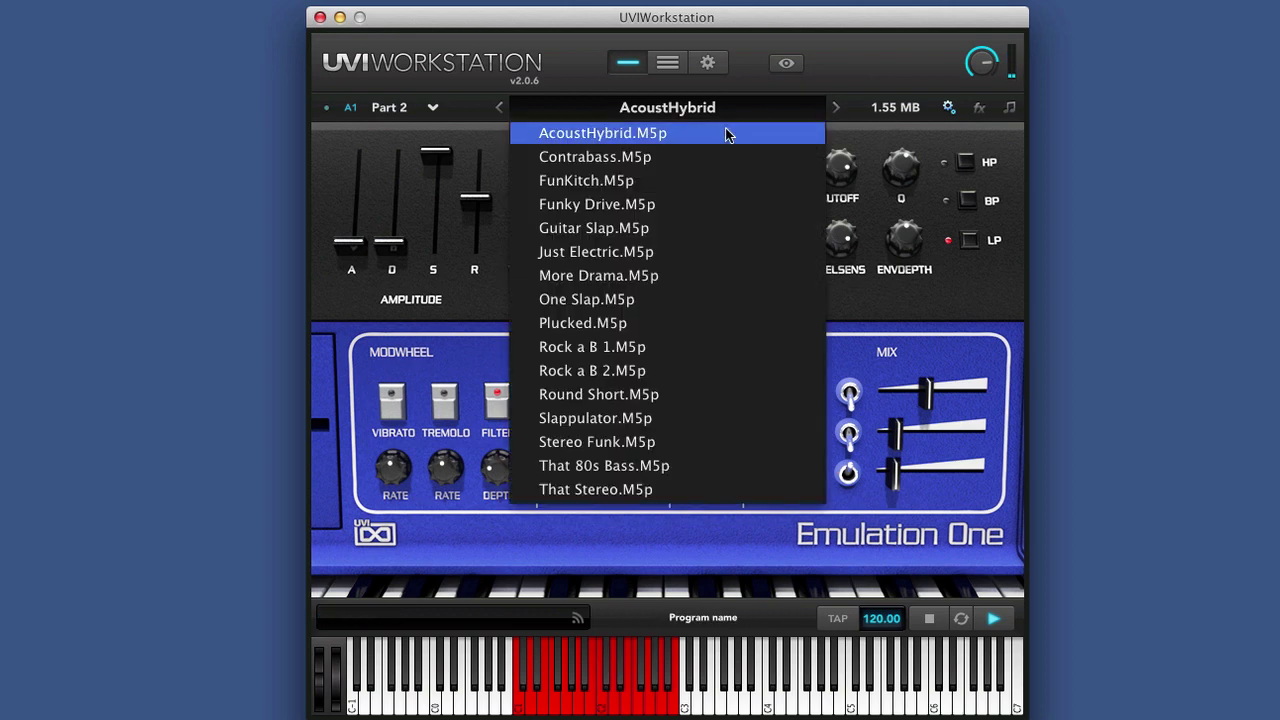
left_click(710, 161)
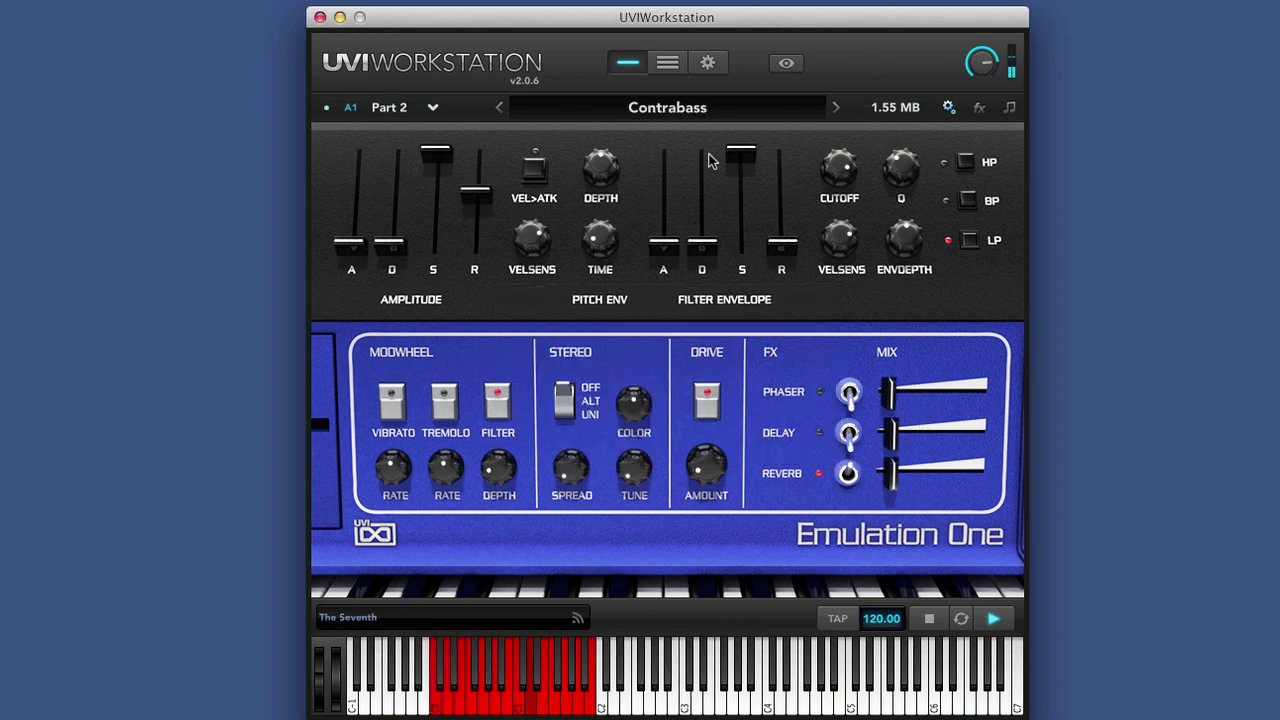
left_click(834, 107)
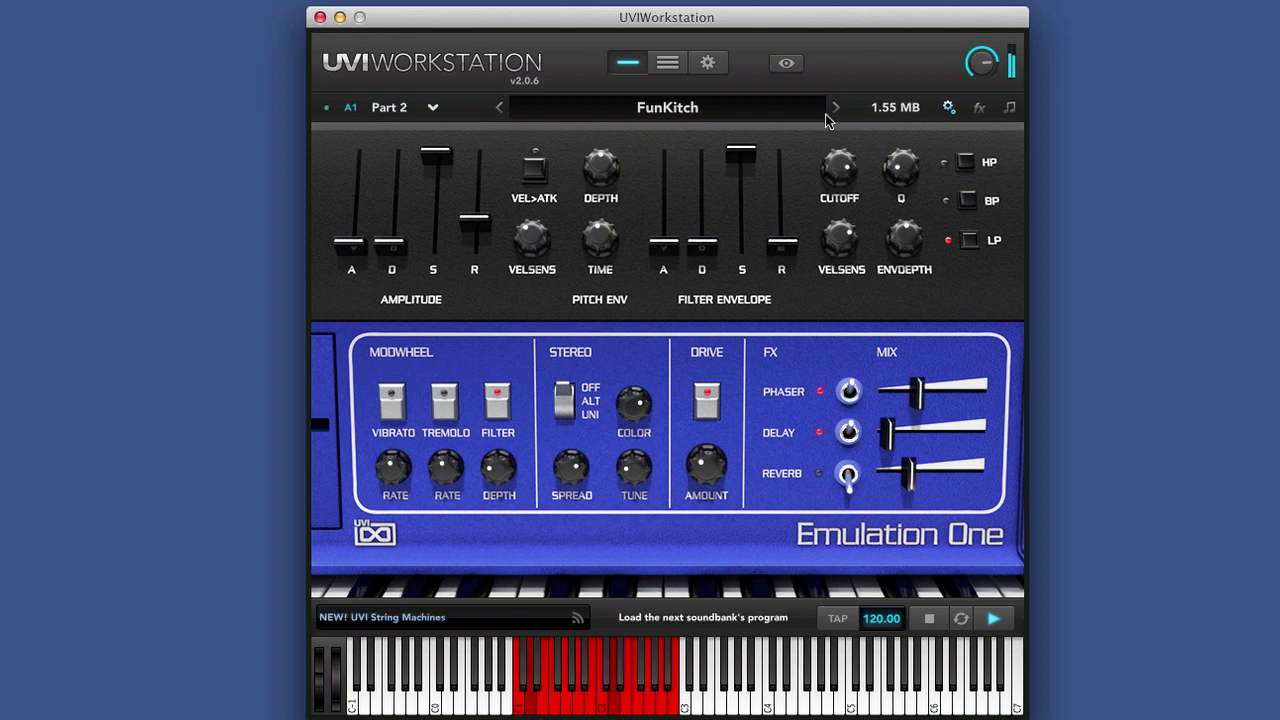
Audition Bowed Bell and the next bell preset, then load One Sample Bell on Part 2
left_click(715, 108)
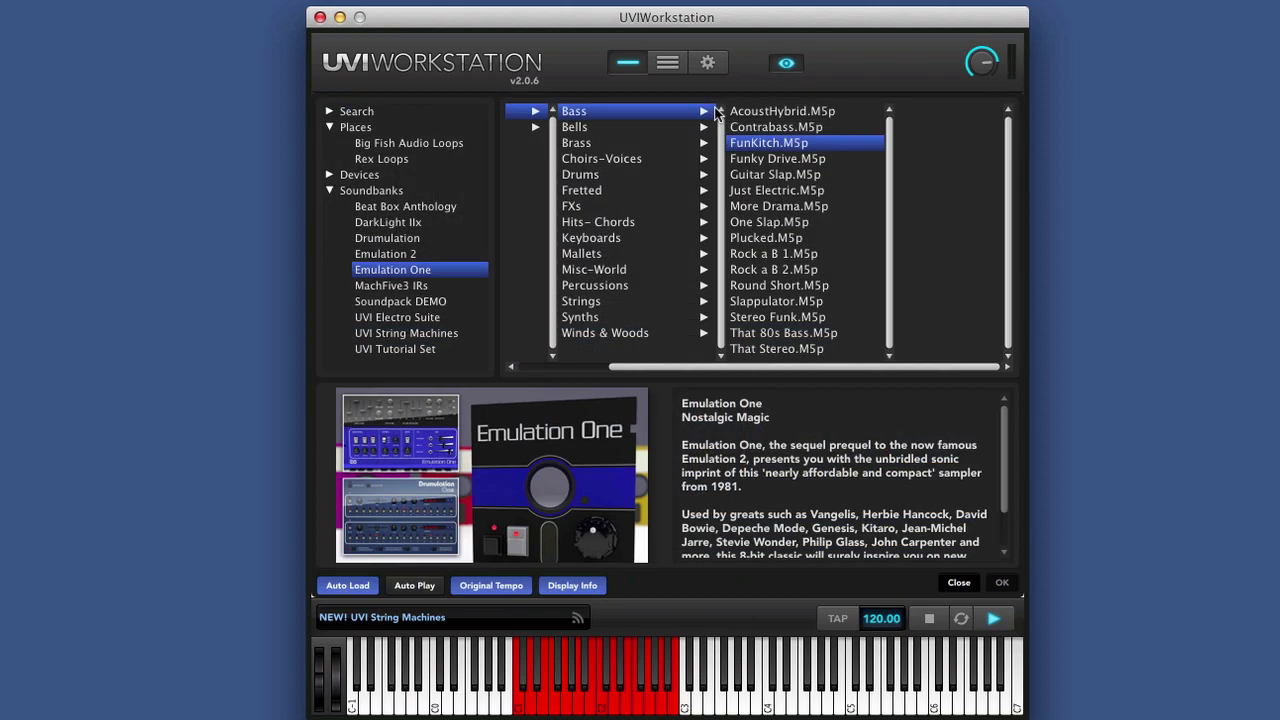
left_click(591, 127)
left_click(865, 113)
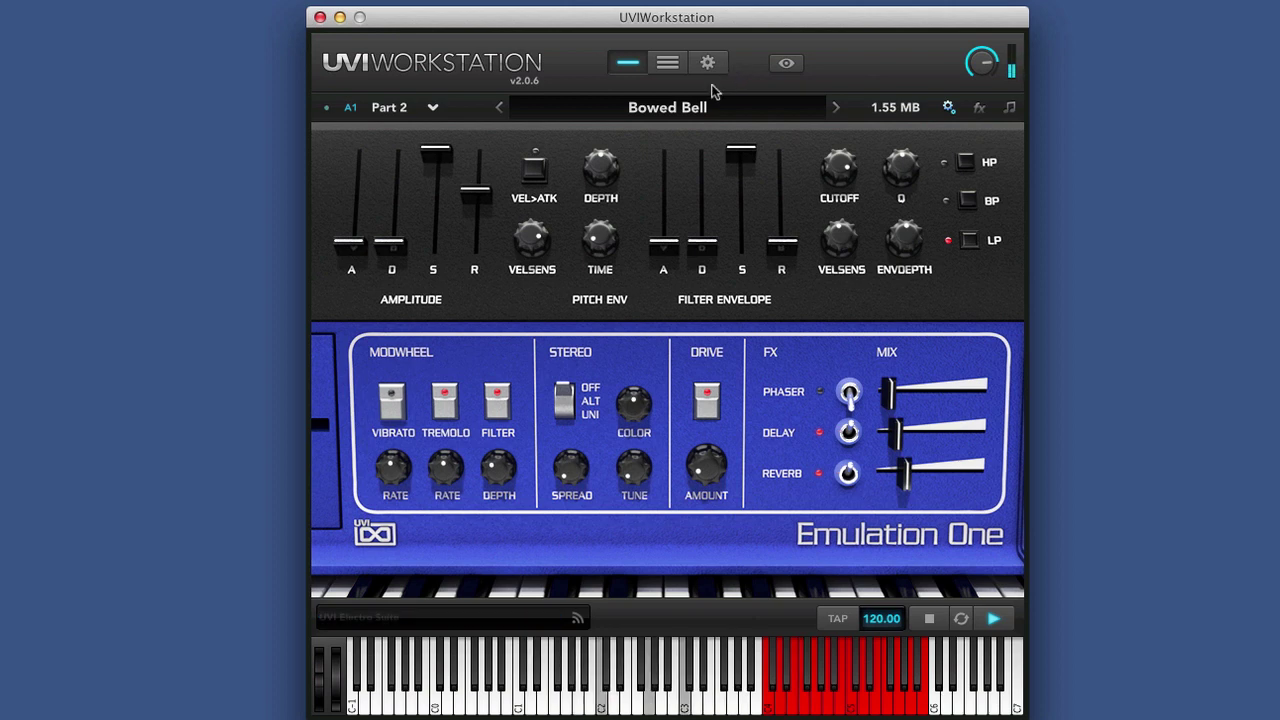
left_click(836, 110)
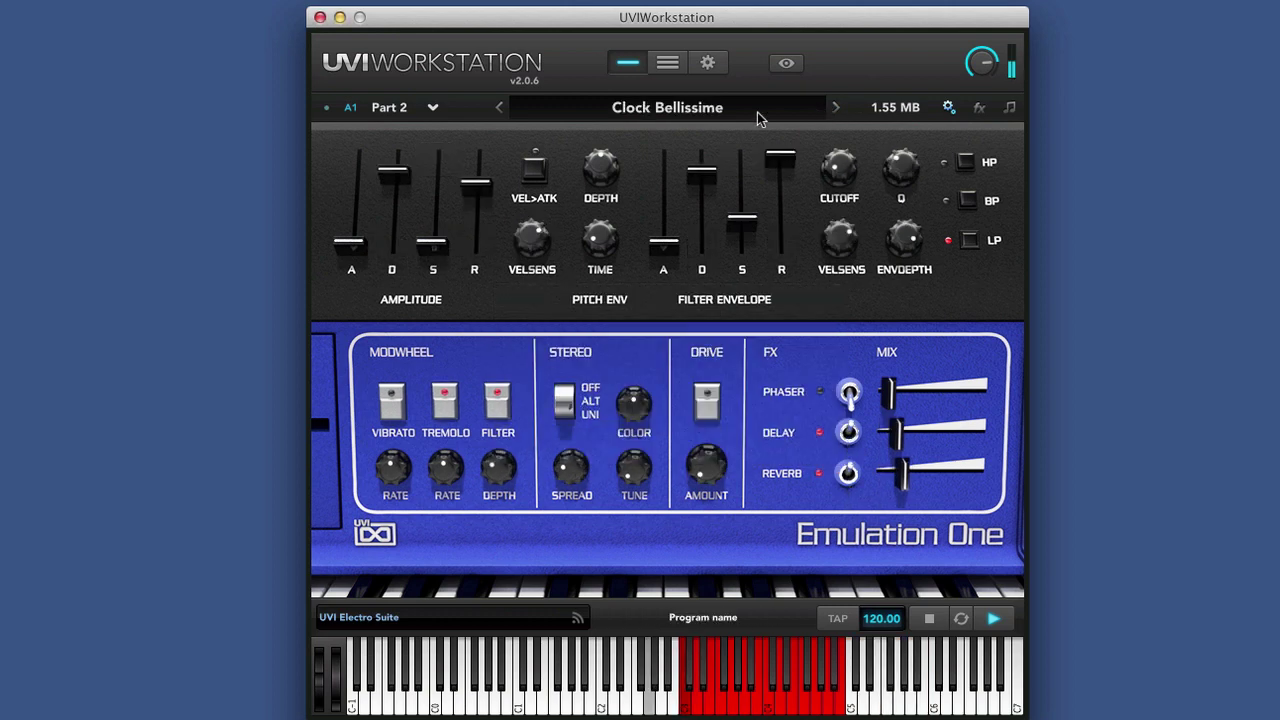
left_click(700, 113)
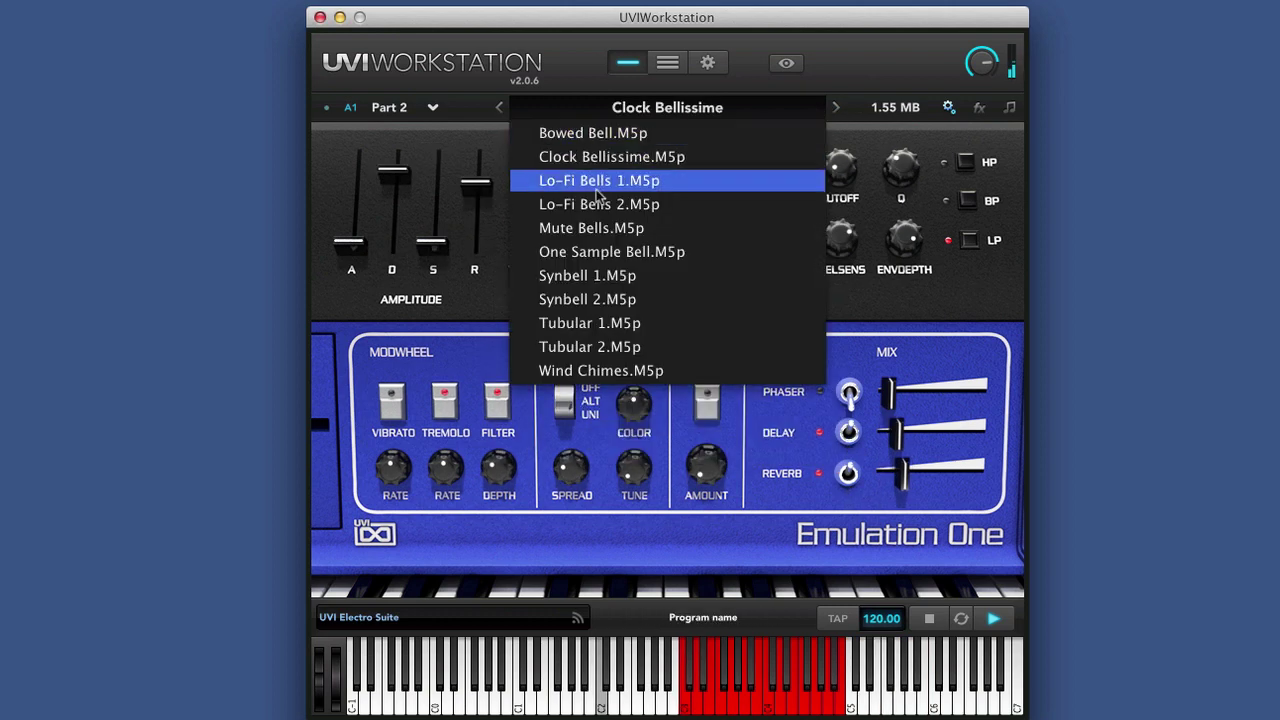
left_click(600, 252)
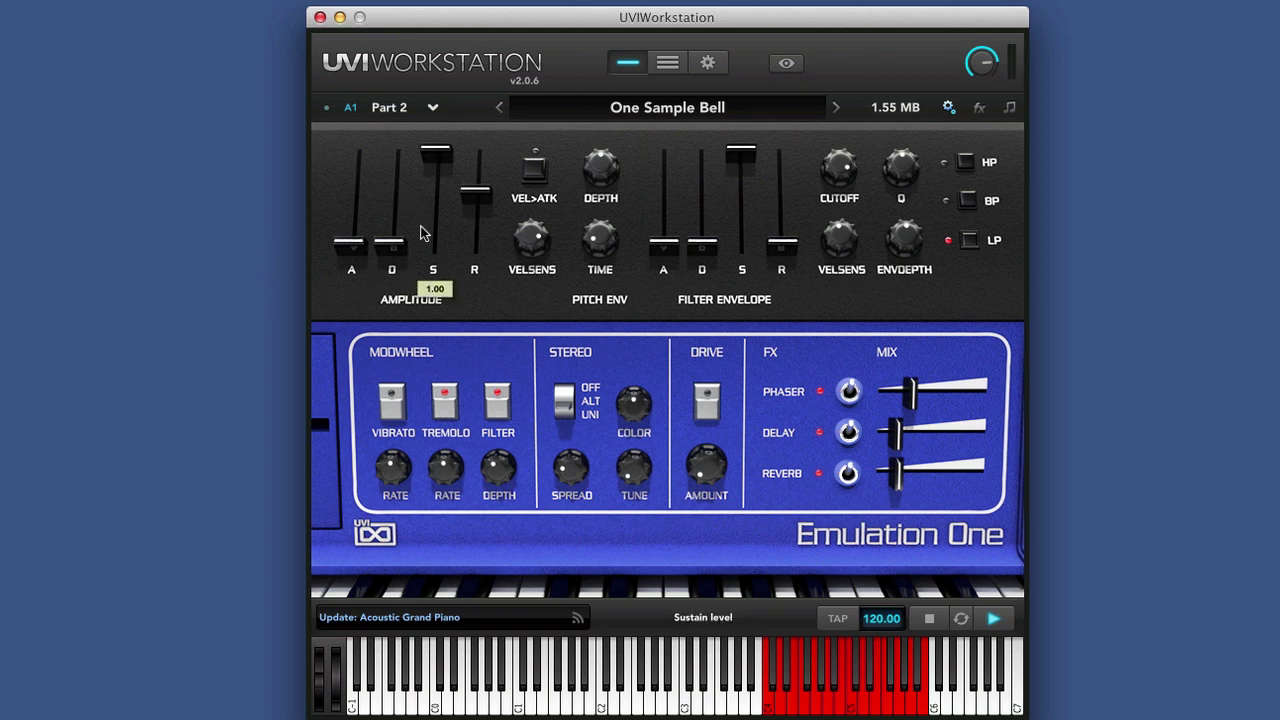
Make the mod wheel control the filter on the One Sample Bell part
mouse_move(462, 250)
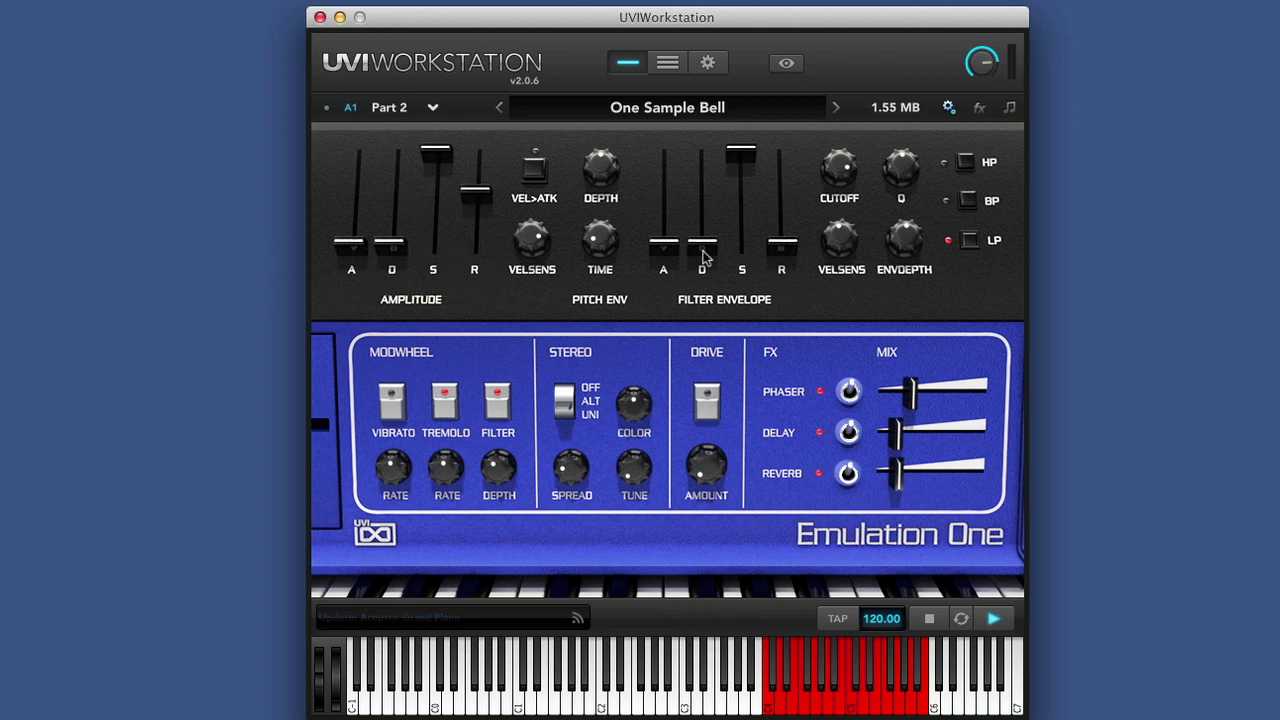
mouse_move(773, 243)
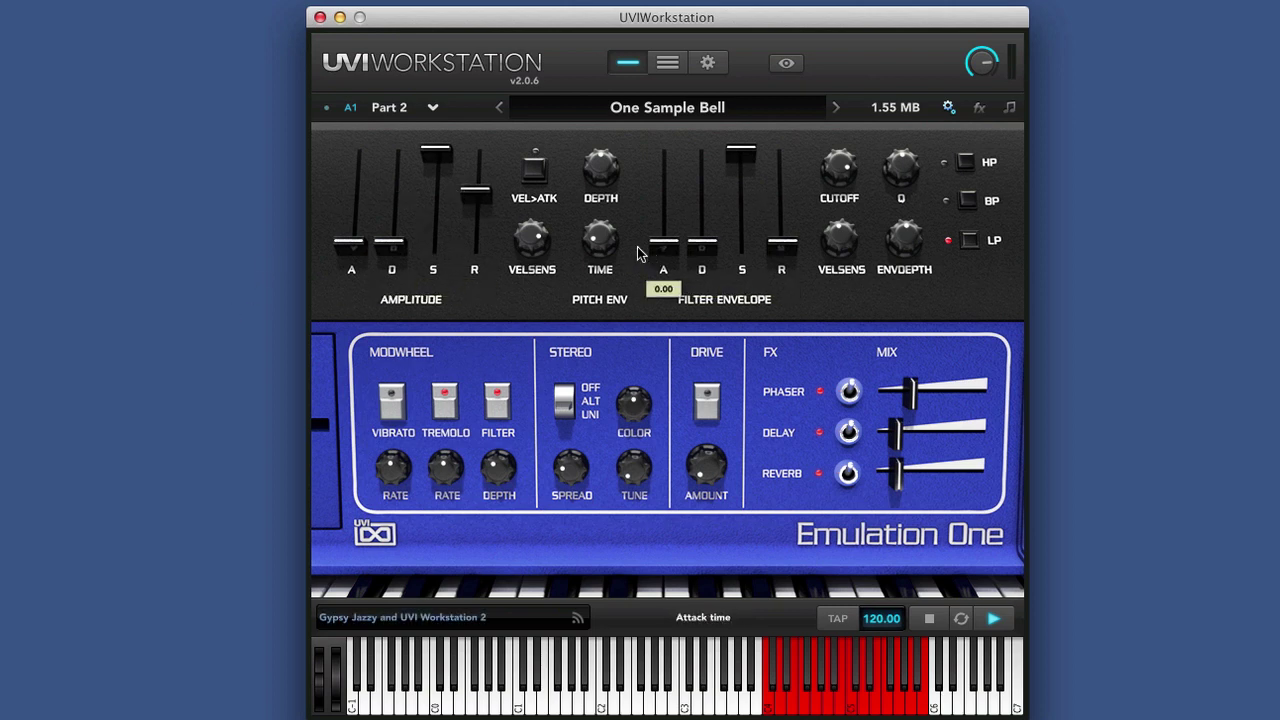
left_click(497, 395)
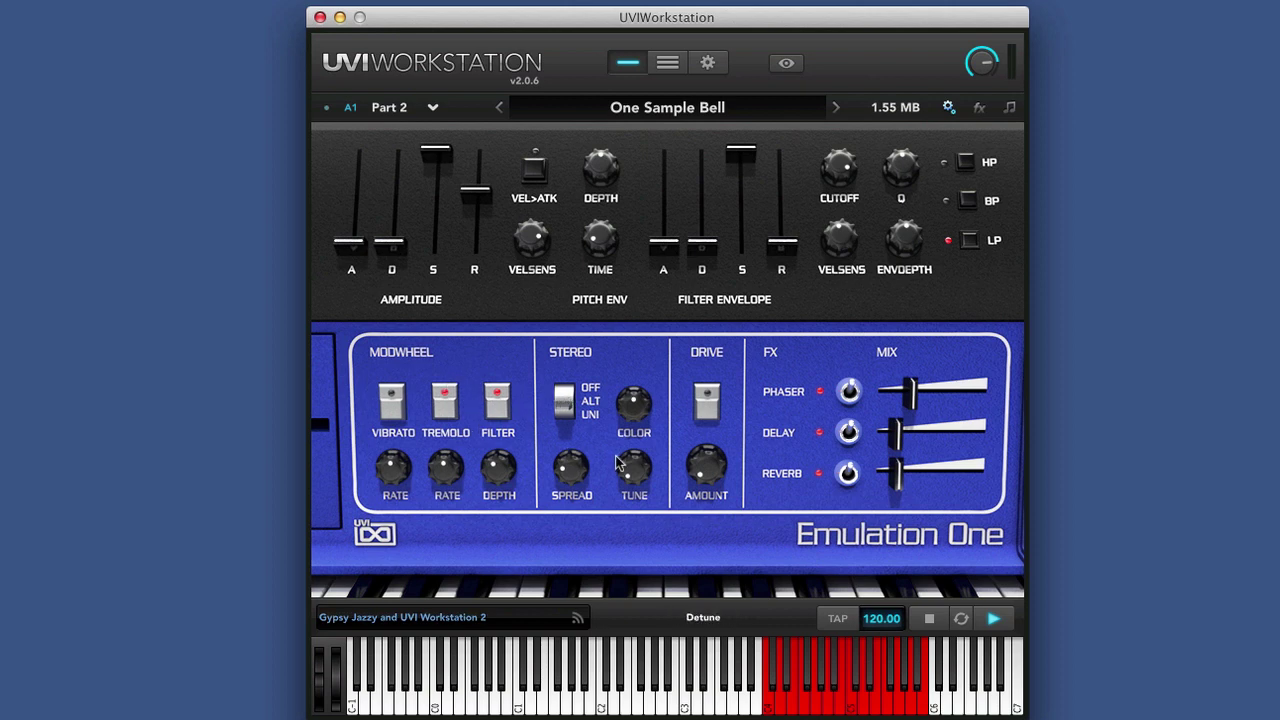
Try the drive effect and leave it off, then raise reverb mix to 0.40 and the delay mix
left_click(706, 402)
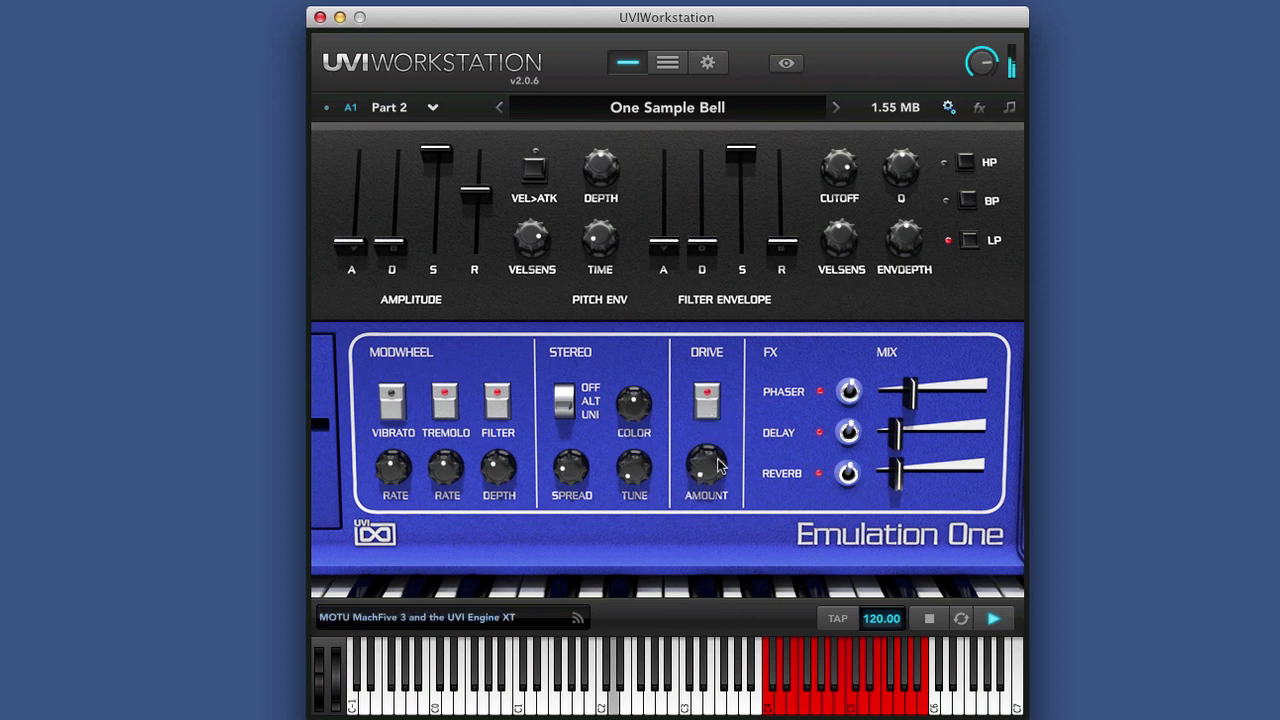
left_click(707, 402)
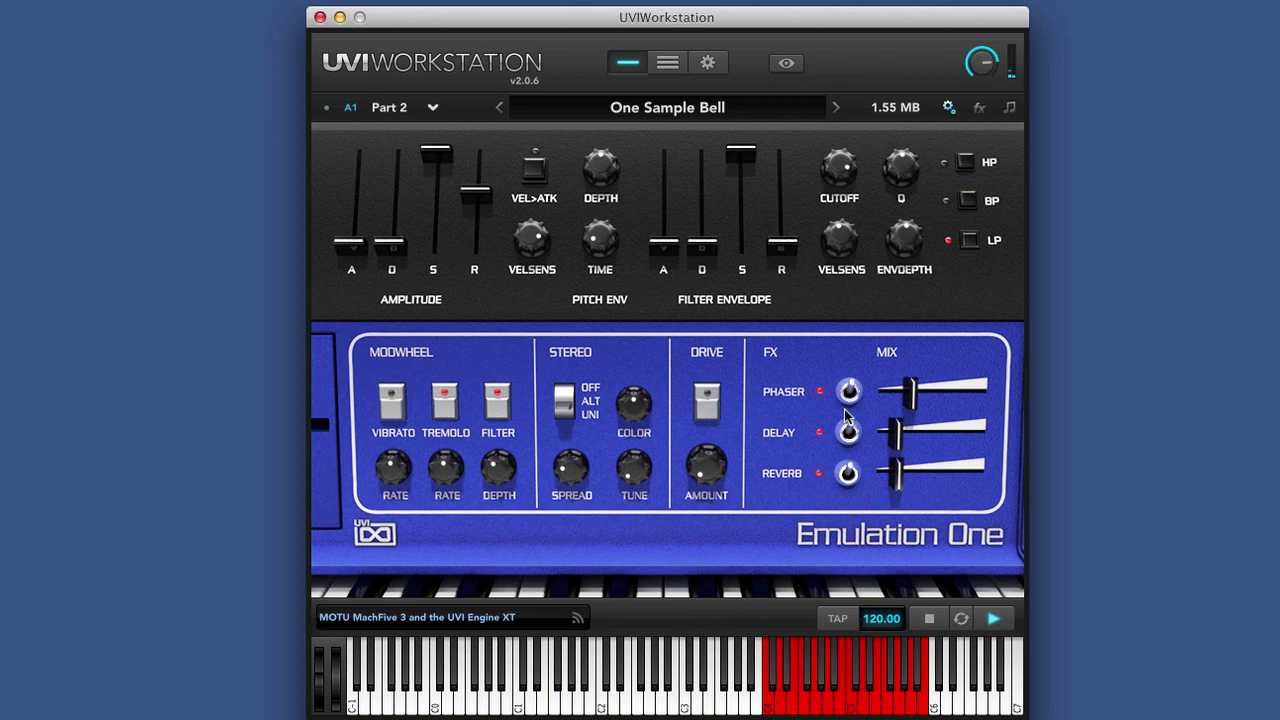
left_click_drag(897, 486, 972, 477)
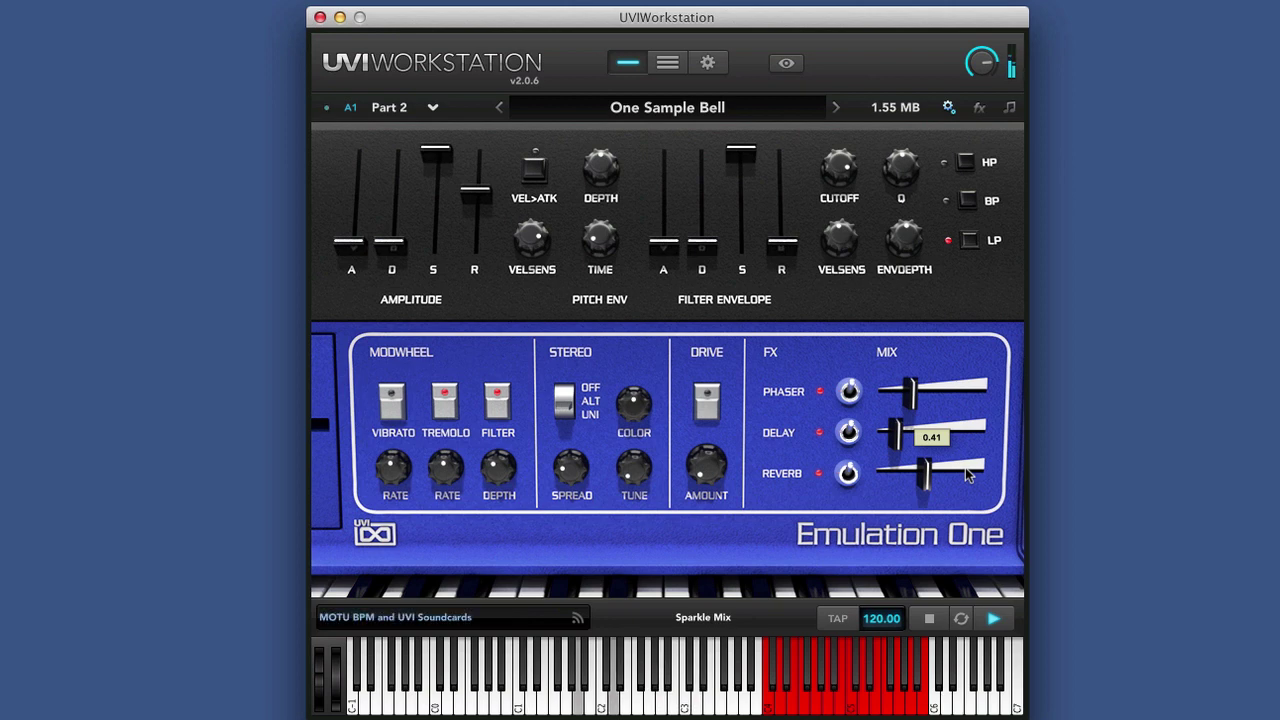
left_click_drag(900, 447, 1024, 452)
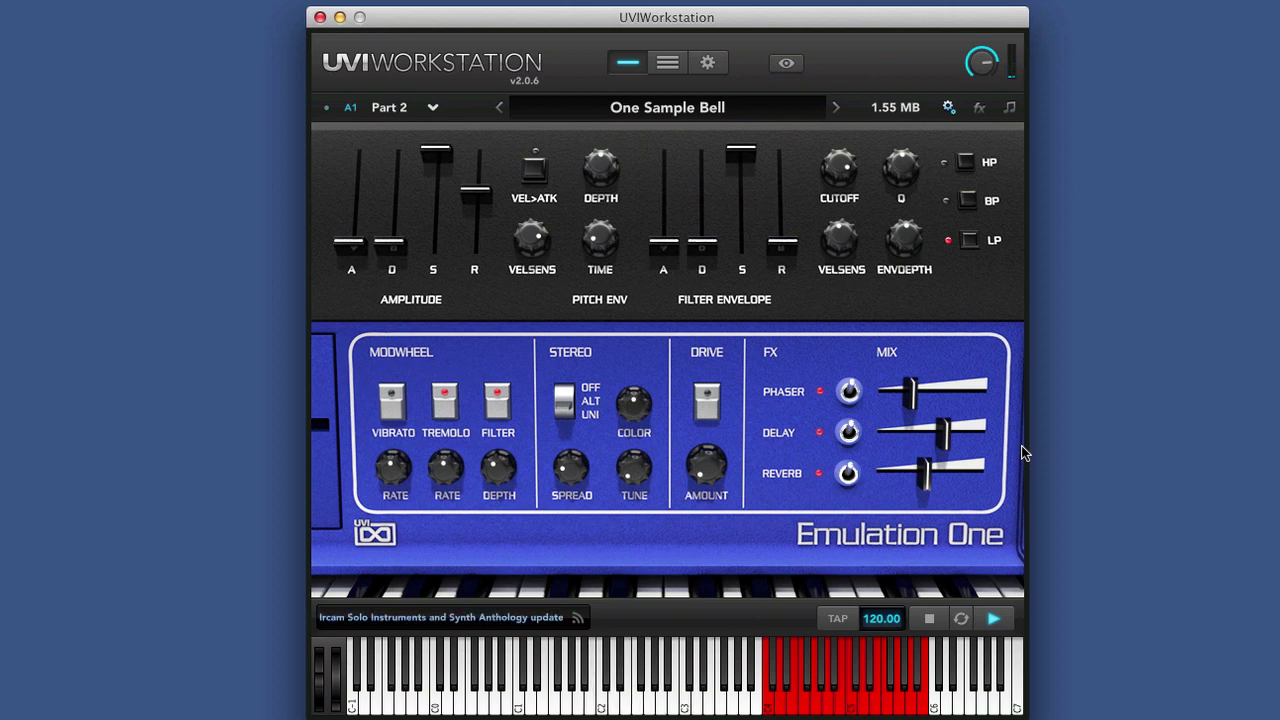
Enable the arpeggiator on the bell part with the Mono > Dancing pattern
left_click(1009, 110)
left_click(384, 143)
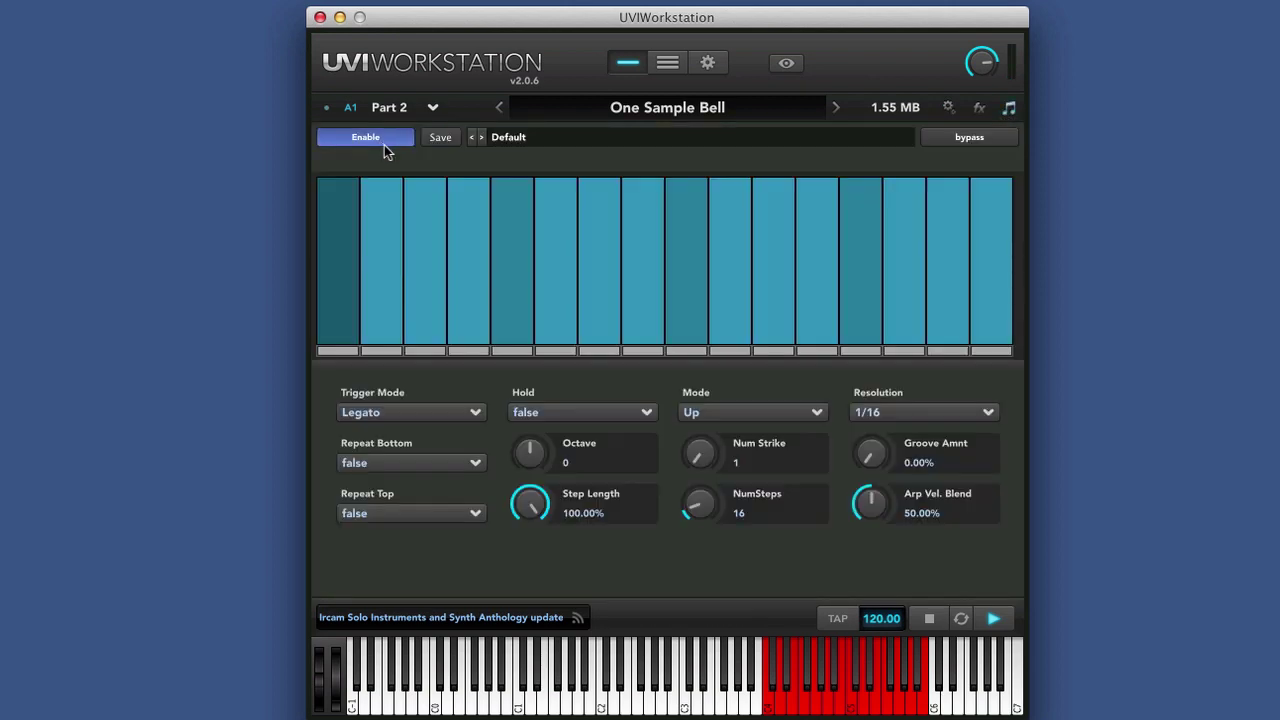
left_click(508, 138)
mouse_move(557, 160)
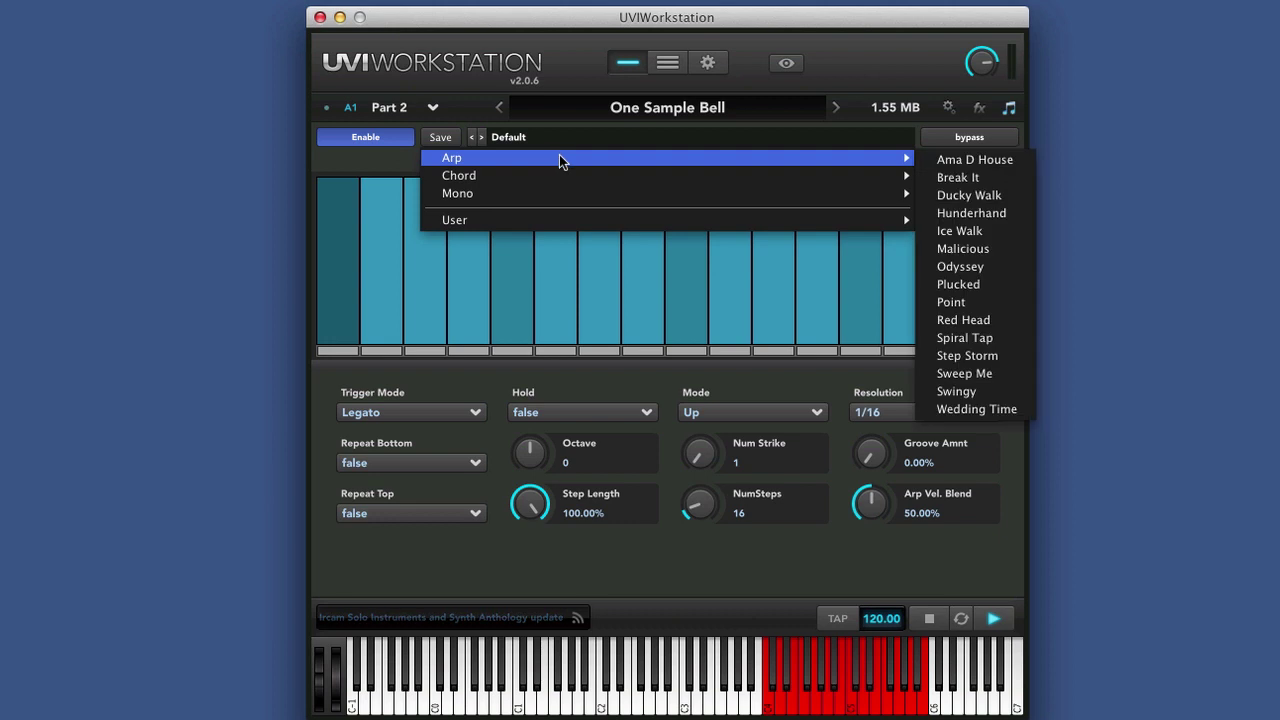
mouse_move(648, 196)
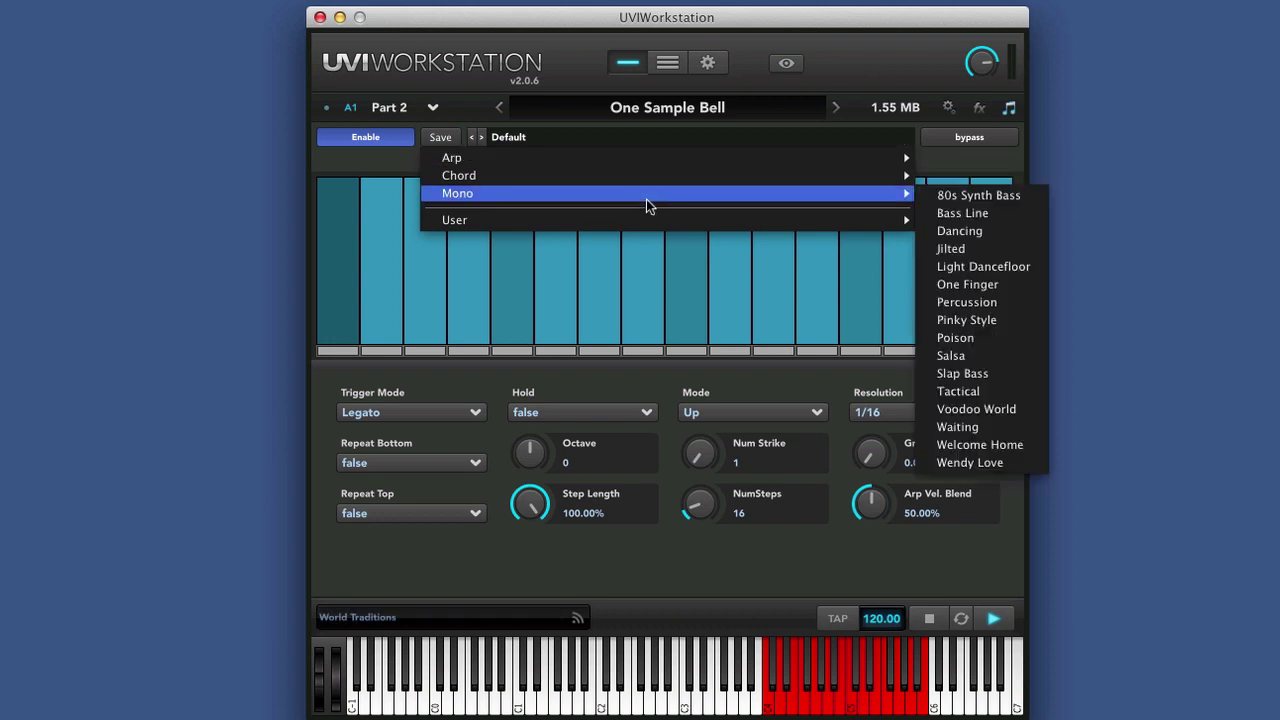
left_click(1040, 232)
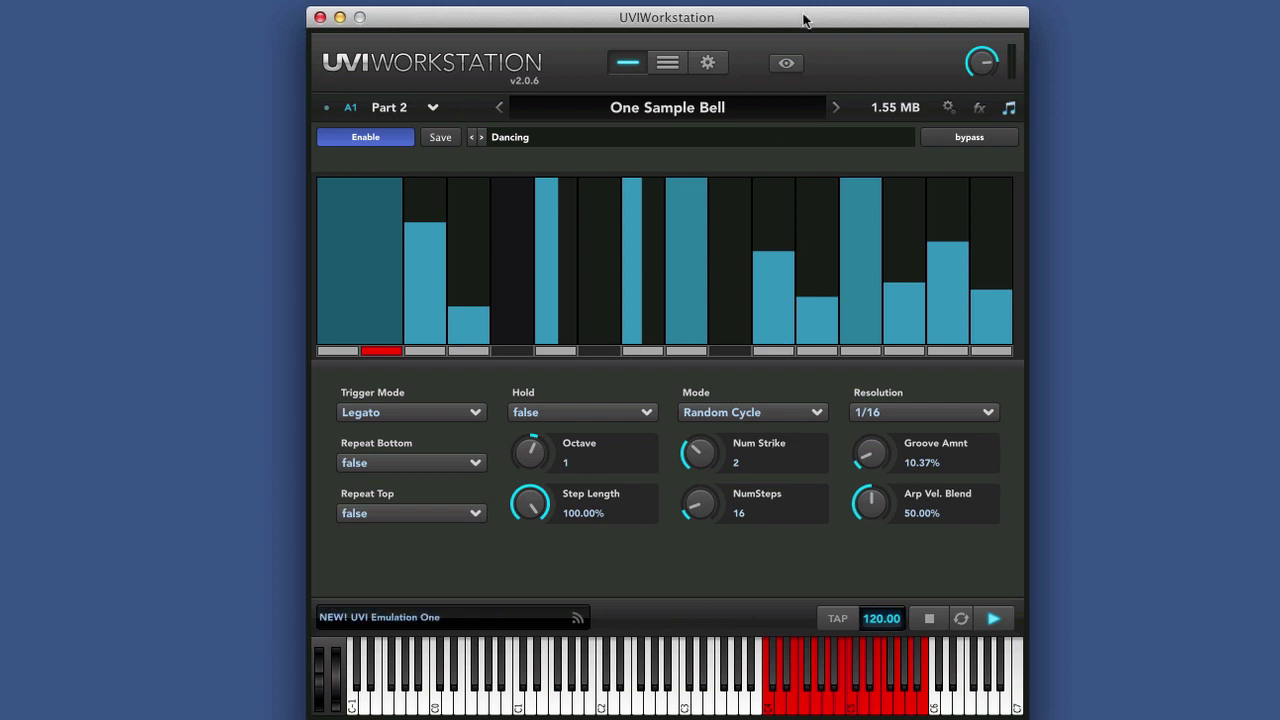
left_click_drag(803, 22, 731, 20)
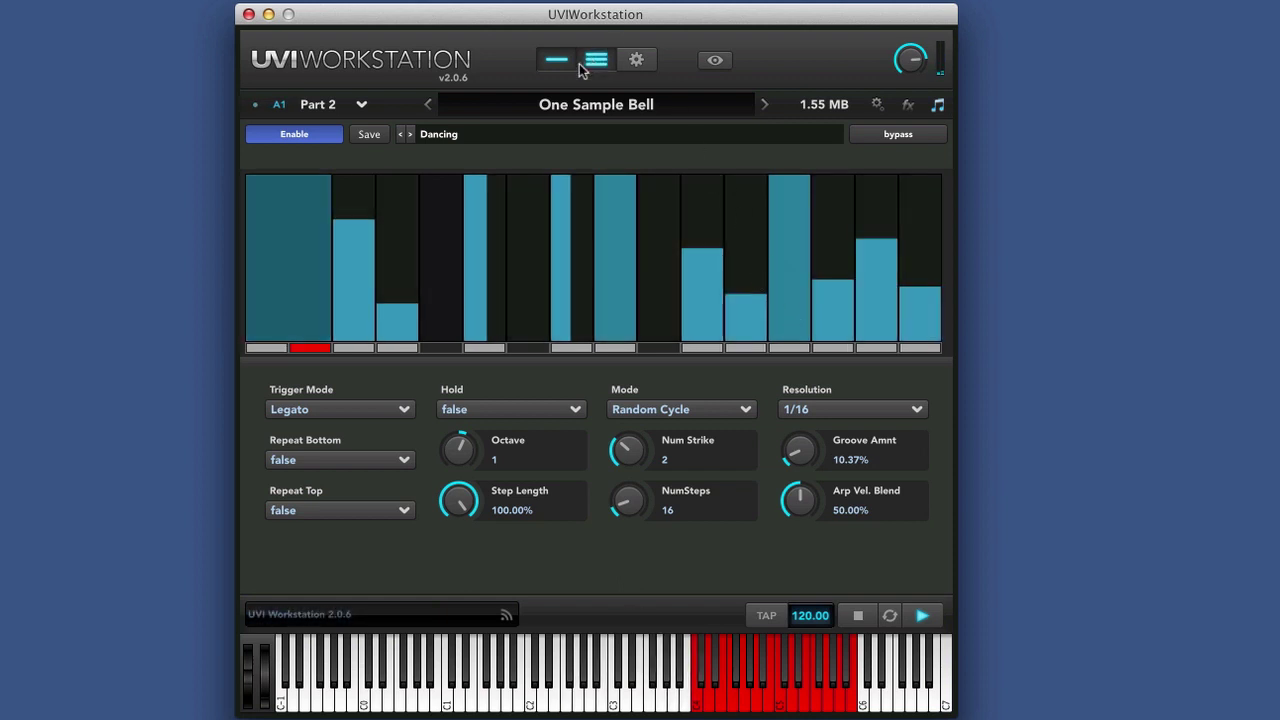
Select the House Back drum part in the multi's part list
left_click(443, 151)
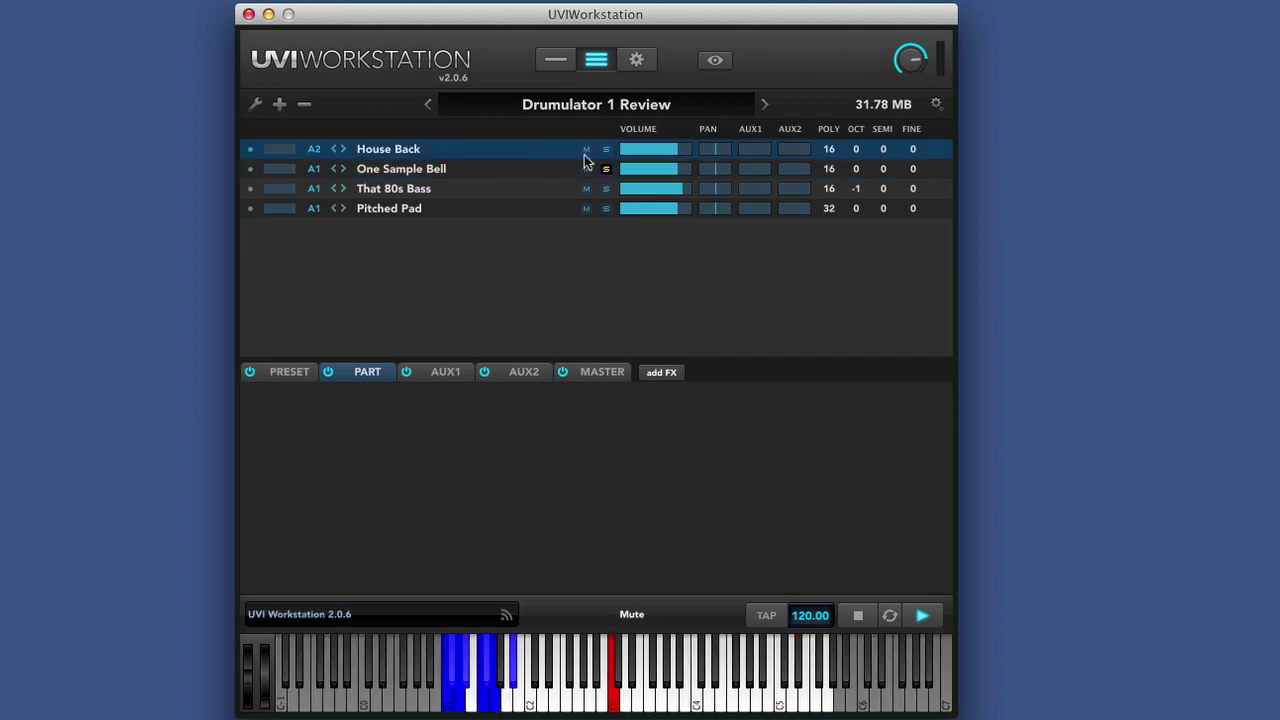
Preview House Back's Drumulation One editor, then return to the parts overview
left_click(555, 62)
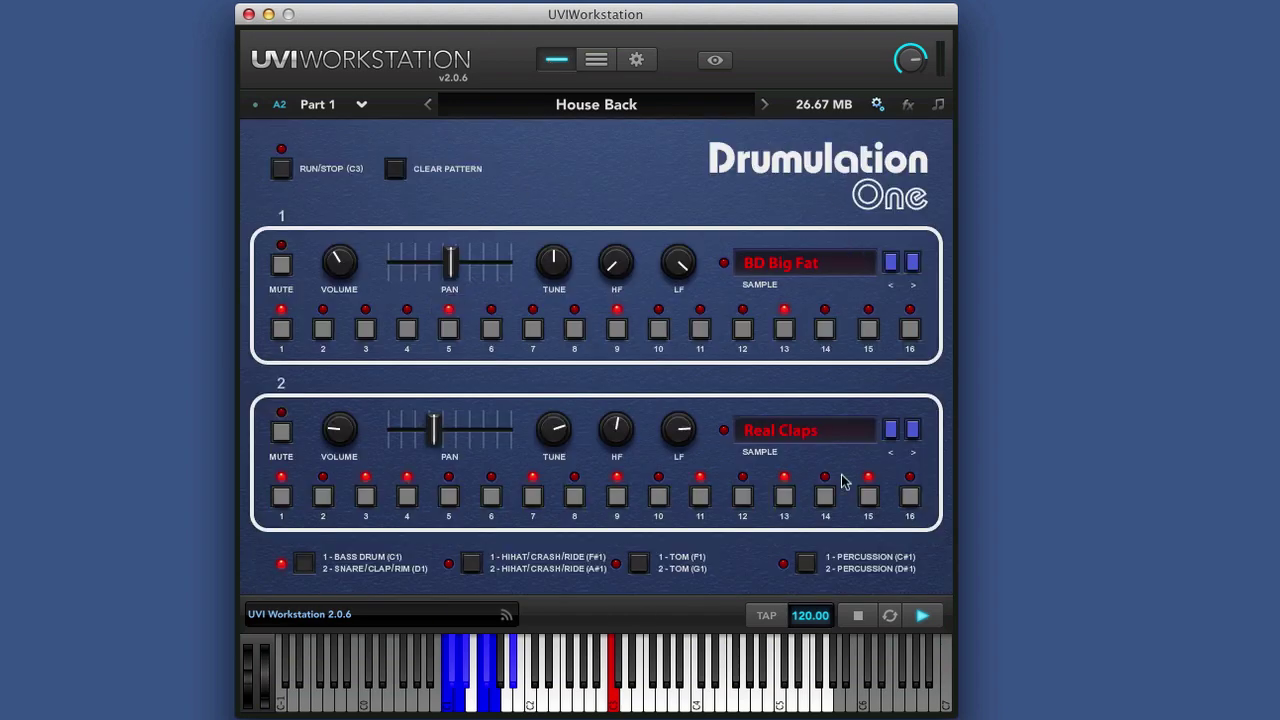
mouse_move(494, 430)
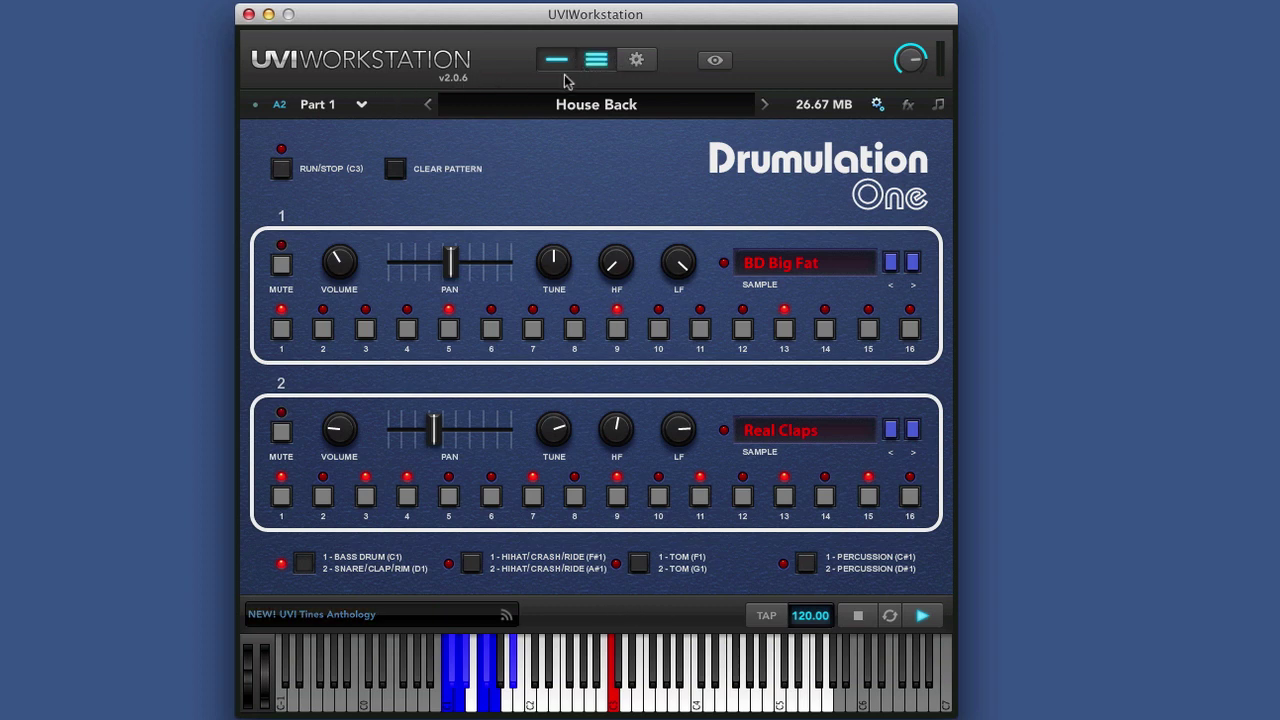
left_click(596, 59)
Change House Back's MIDI input from A2 to A1 and show its Drumulation One editor
left_click(318, 149)
mouse_move(335, 184)
left_click(380, 191)
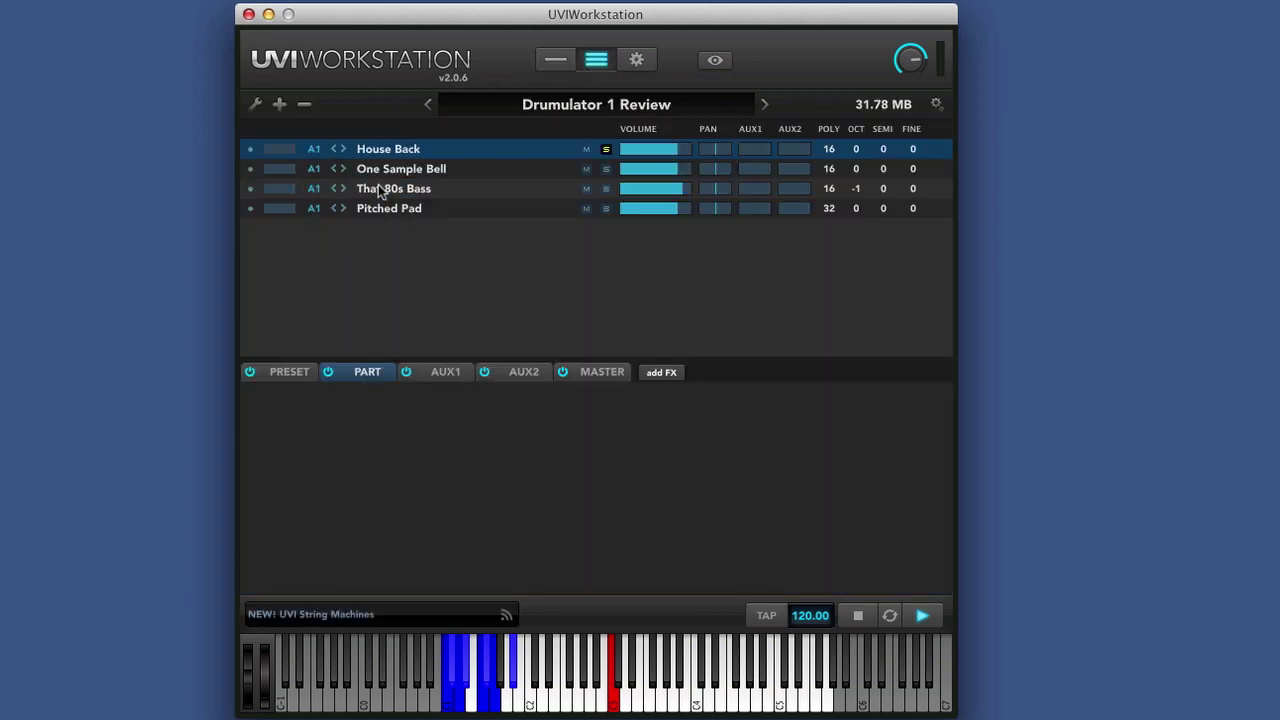
left_click(556, 61)
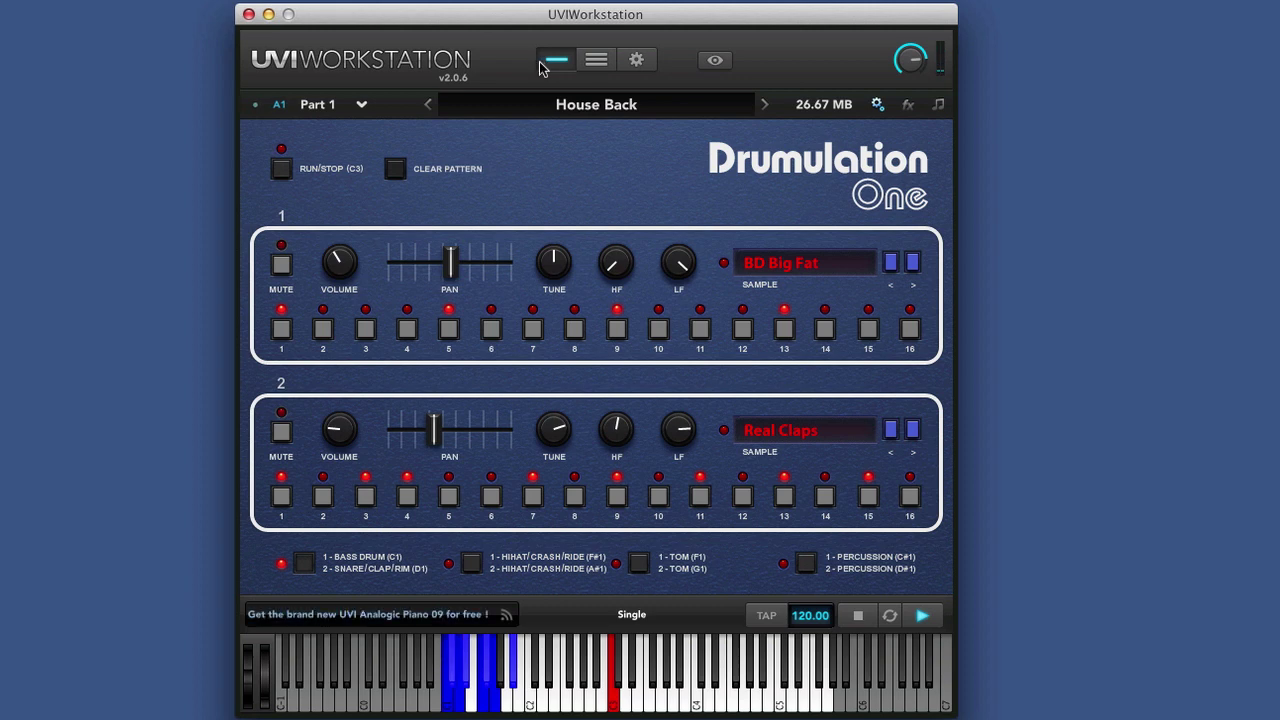
Load the BBox Facing.M5p pattern on the drum part and play a note to audition it
left_click(562, 107)
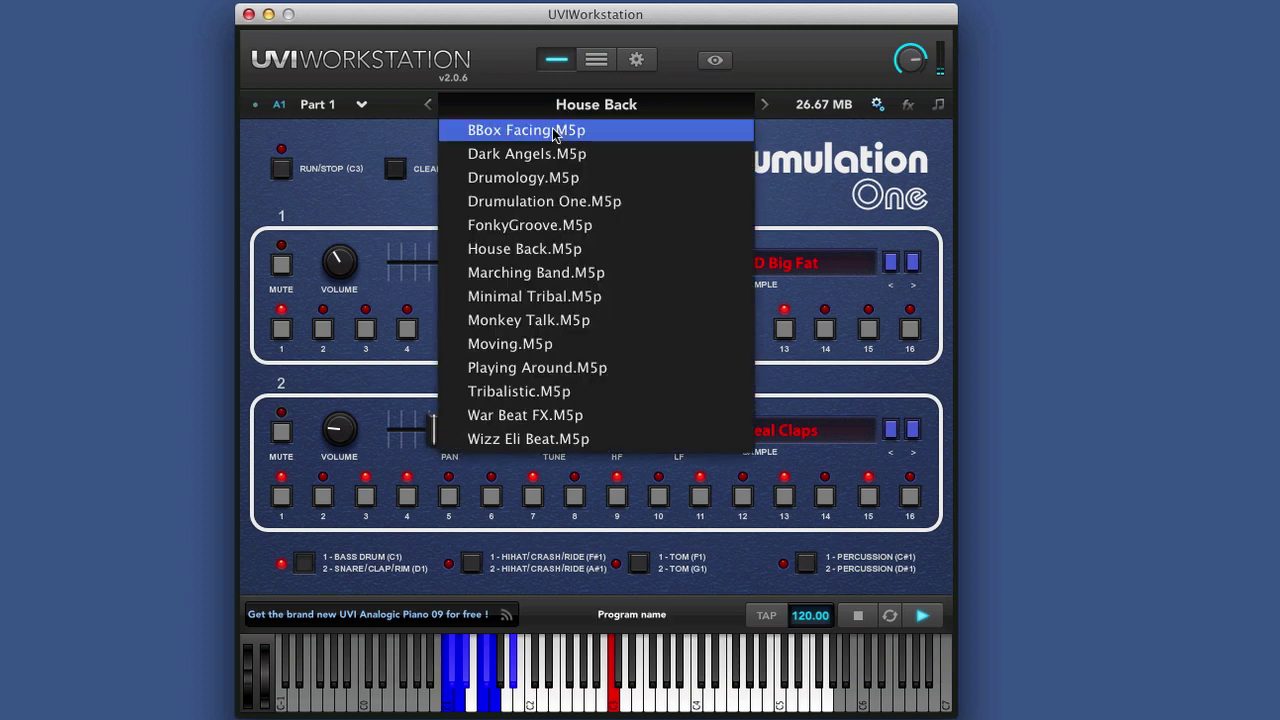
left_click(552, 129)
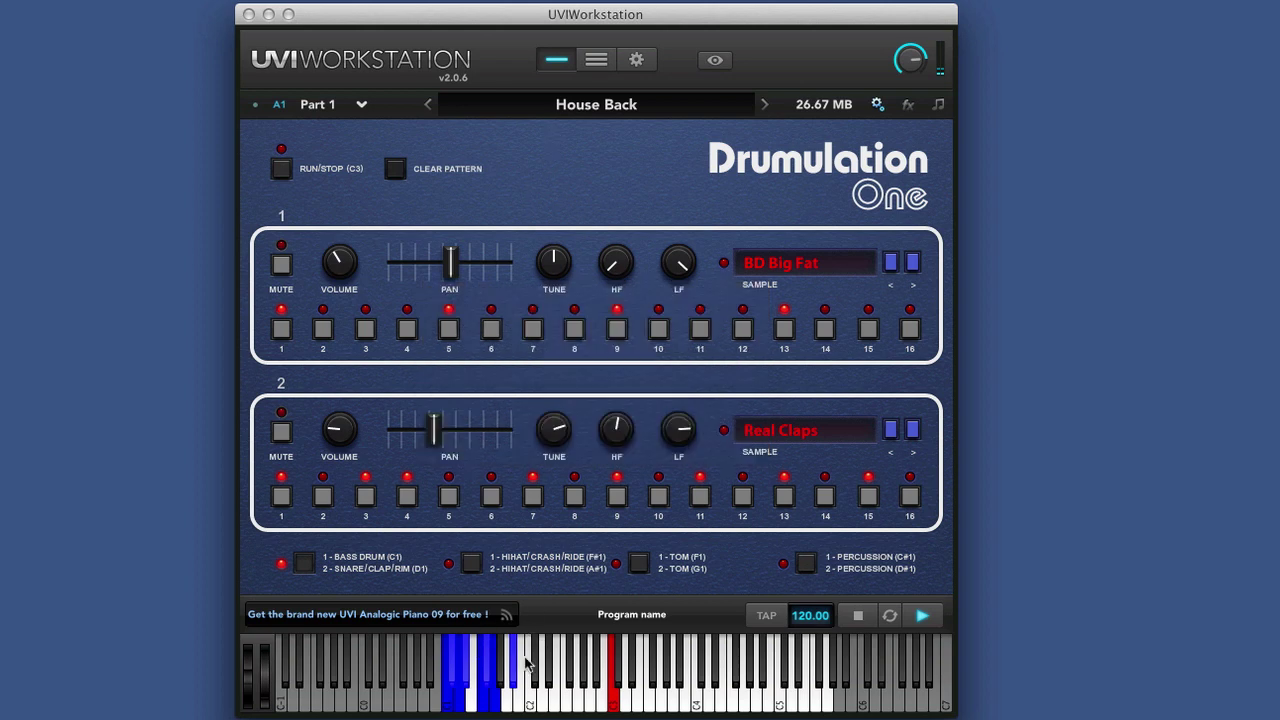
left_click(450, 675)
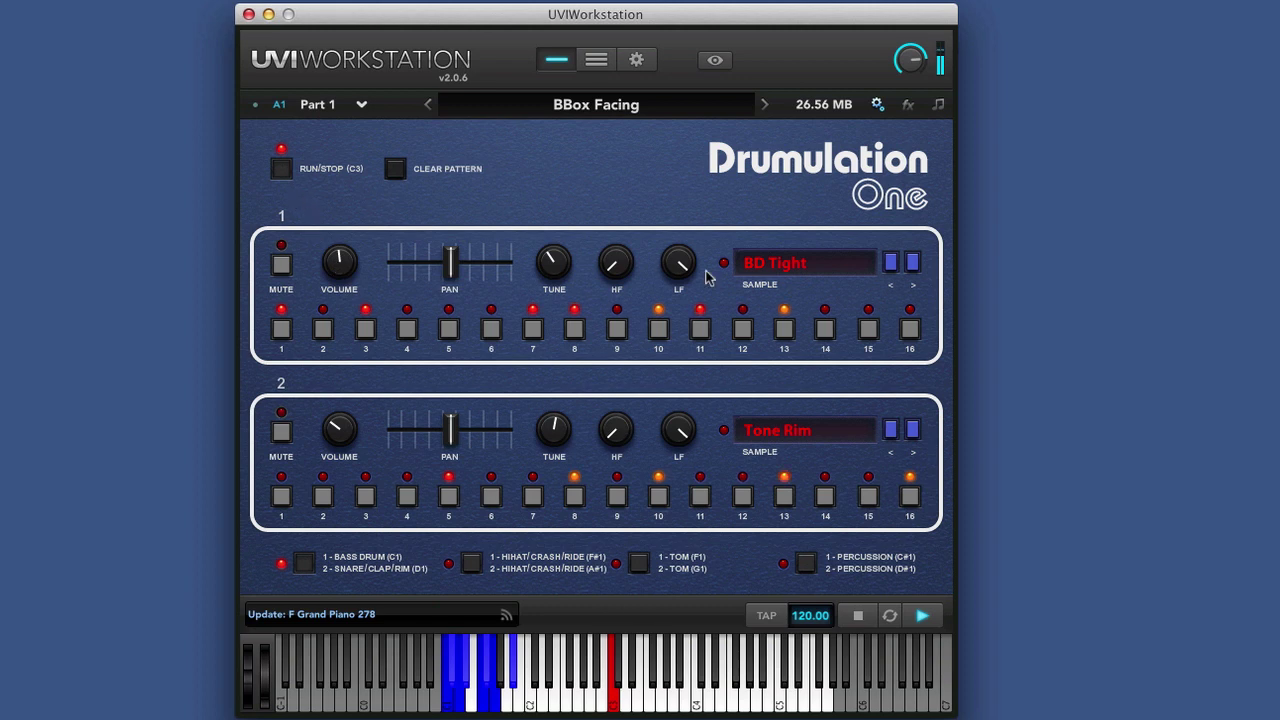
Set drum track 1 to the BD Big Fat sample and tune it slightly higher
left_click(756, 264)
left_click(761, 288)
left_click_drag(554, 262, 563, 245)
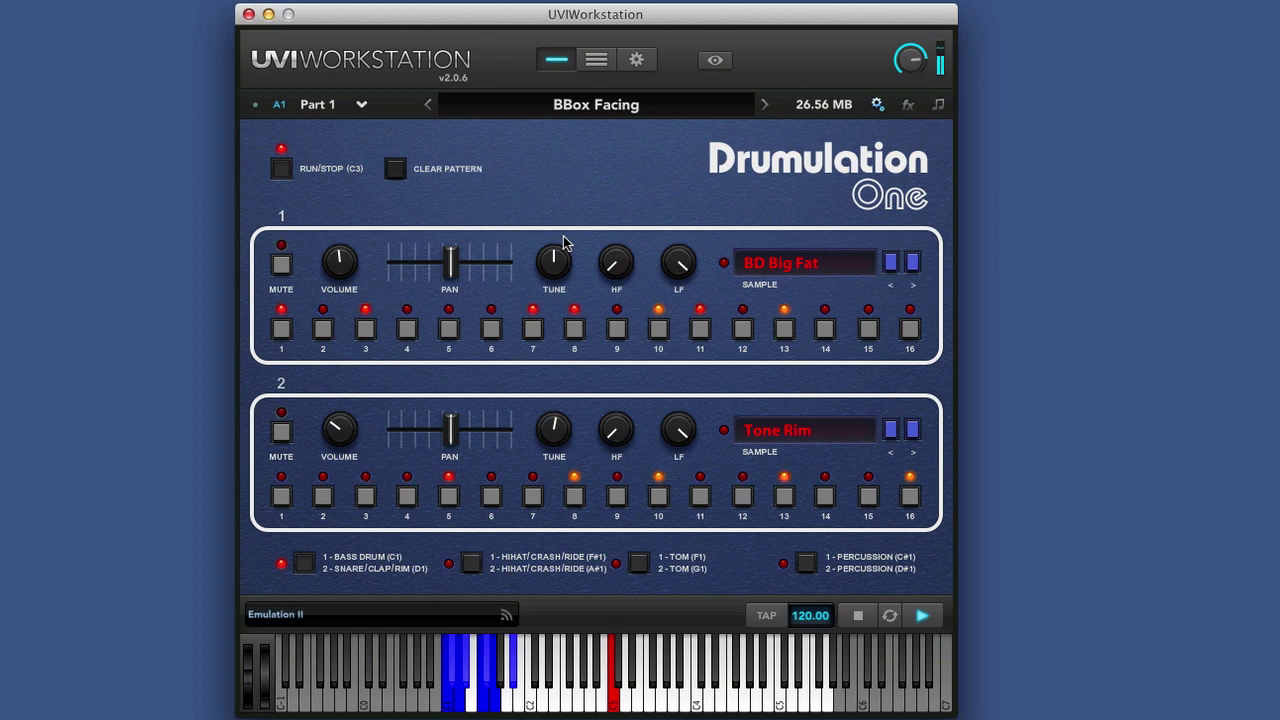
Set drum track 2 to the Classic SD 1 sample and tune it slightly higher
left_click(779, 437)
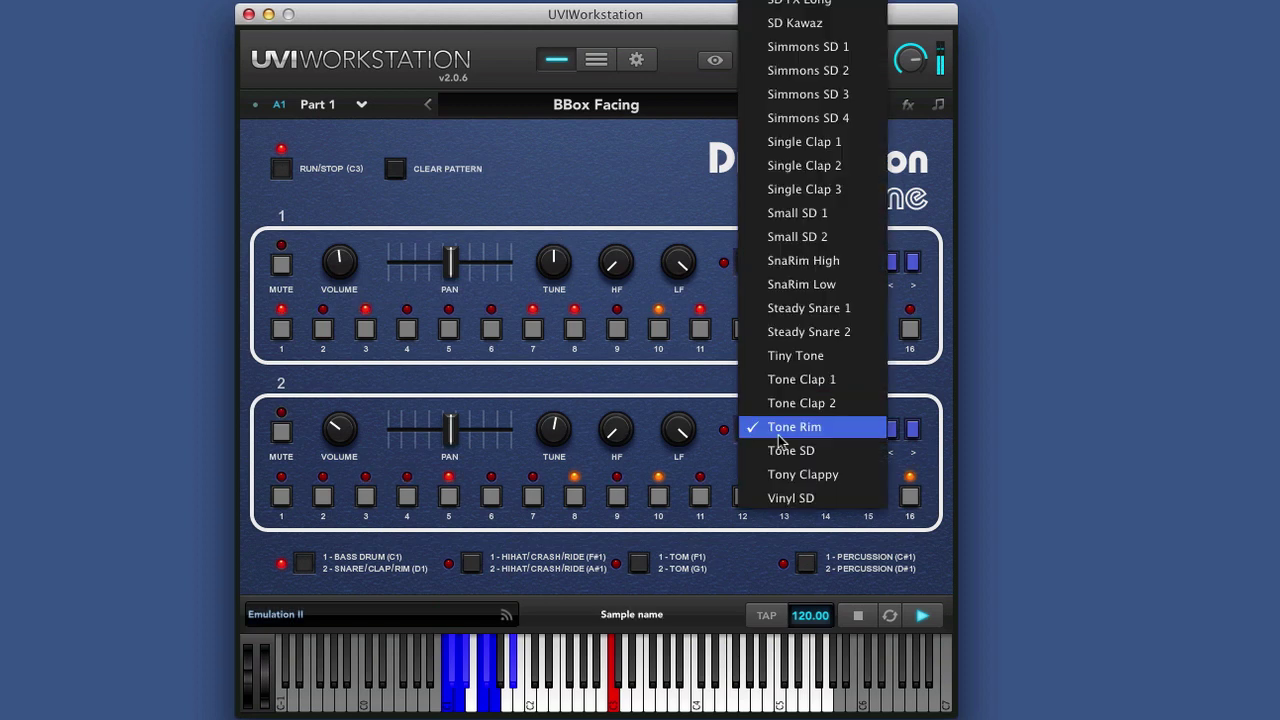
scroll(779, 440, "up", 5)
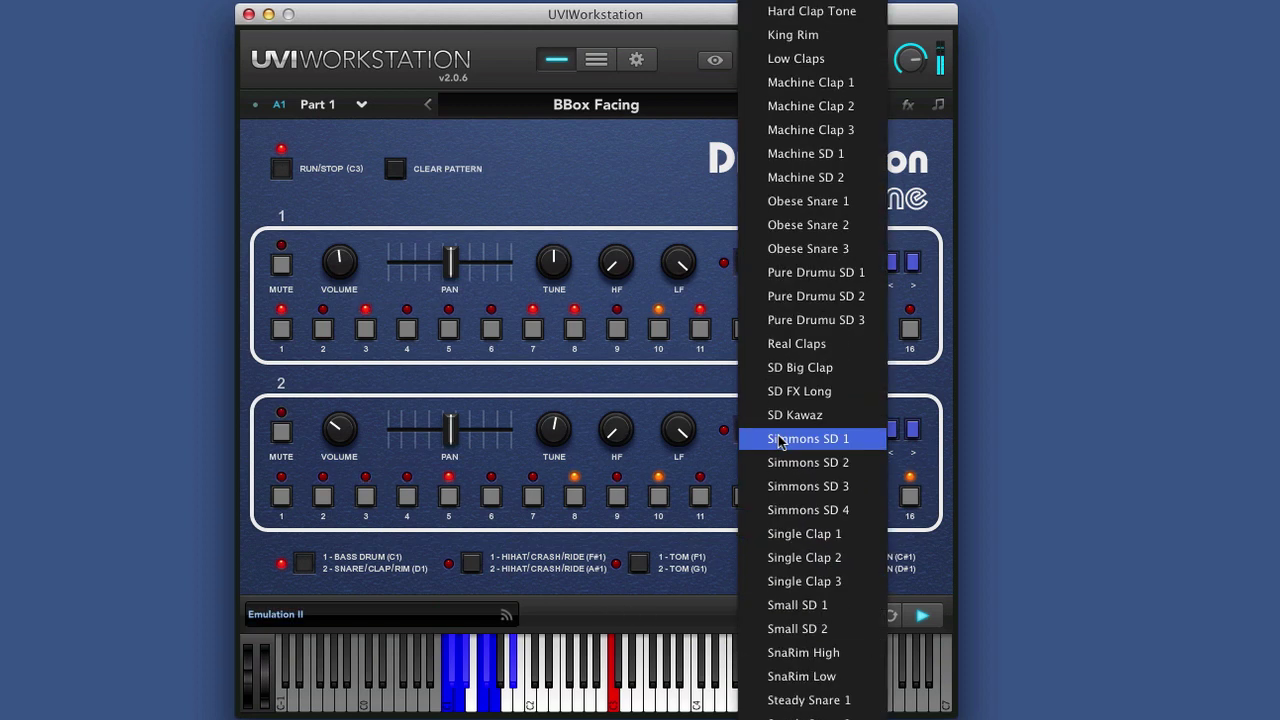
scroll(780, 441, "up", 5)
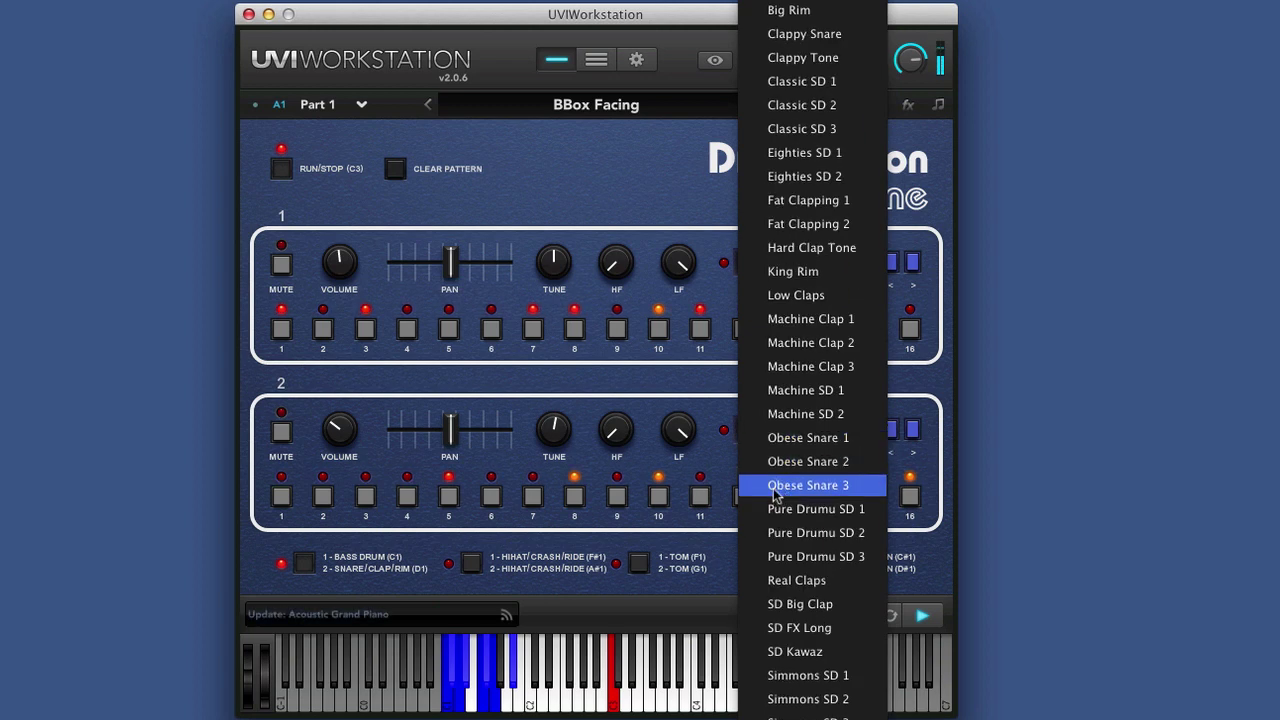
left_click(811, 80)
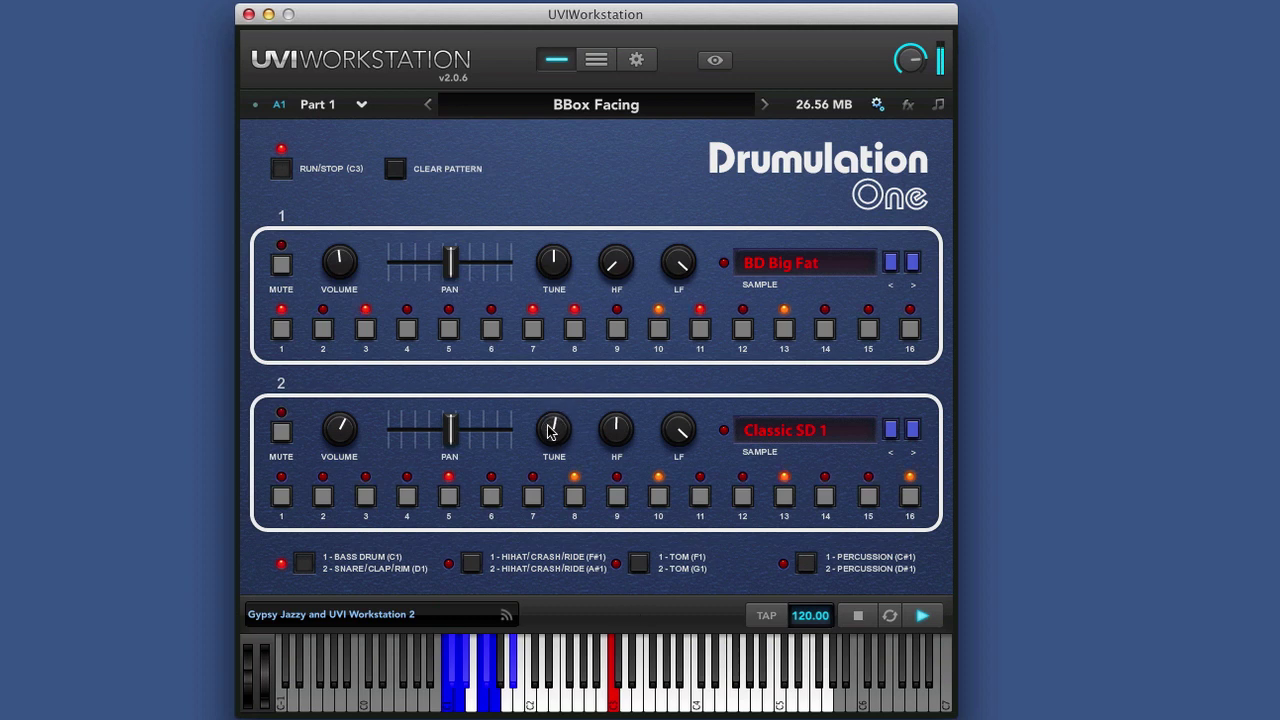
mouse_move(548, 431)
left_mouse_down()
mouse_move(551, 305)
mouse_move(555, 427)
left_mouse_up()
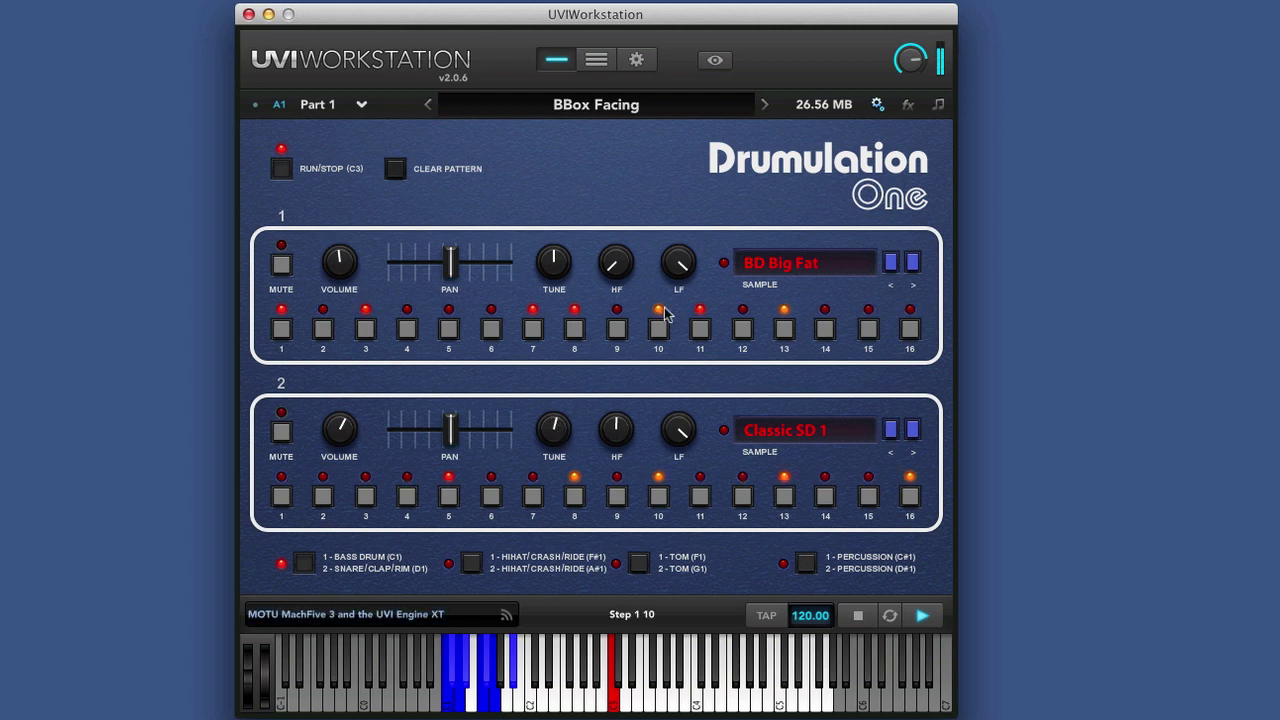
Add kick hits on track 1 steps 13–16, accenting steps 15 and 13
left_click(784, 330)
left_click(825, 330)
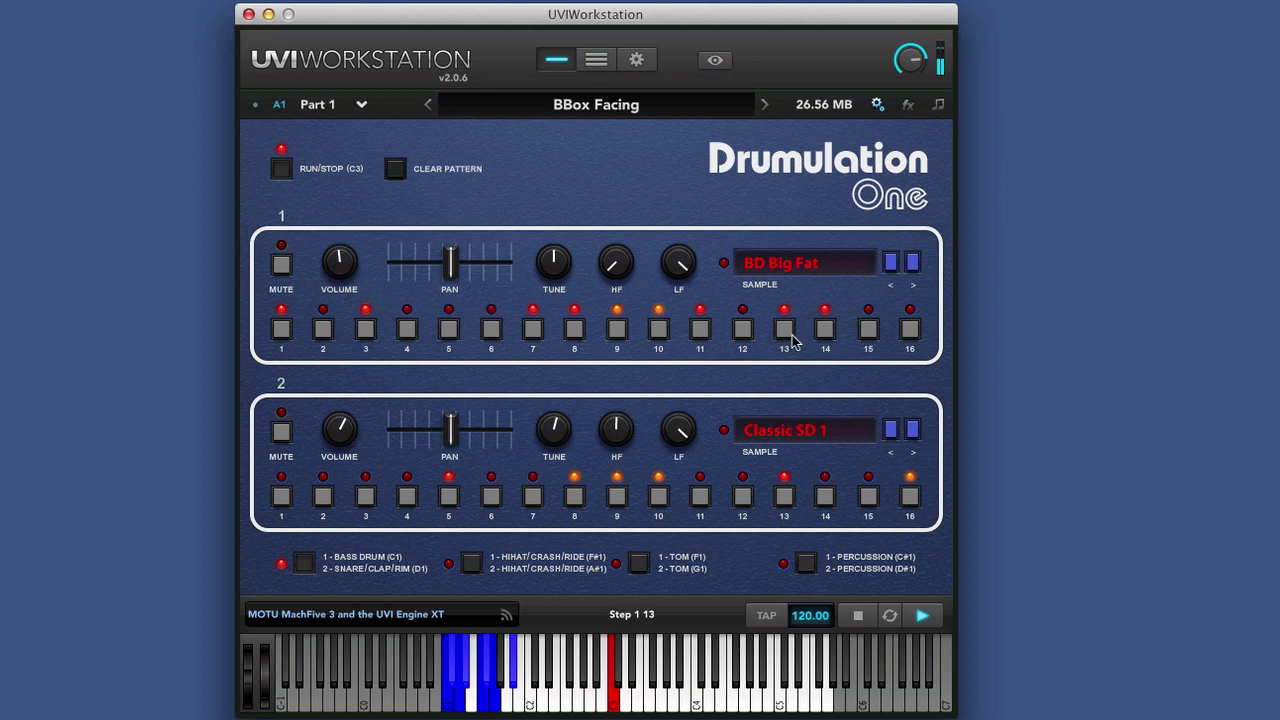
left_click(868, 330)
left_click(909, 330)
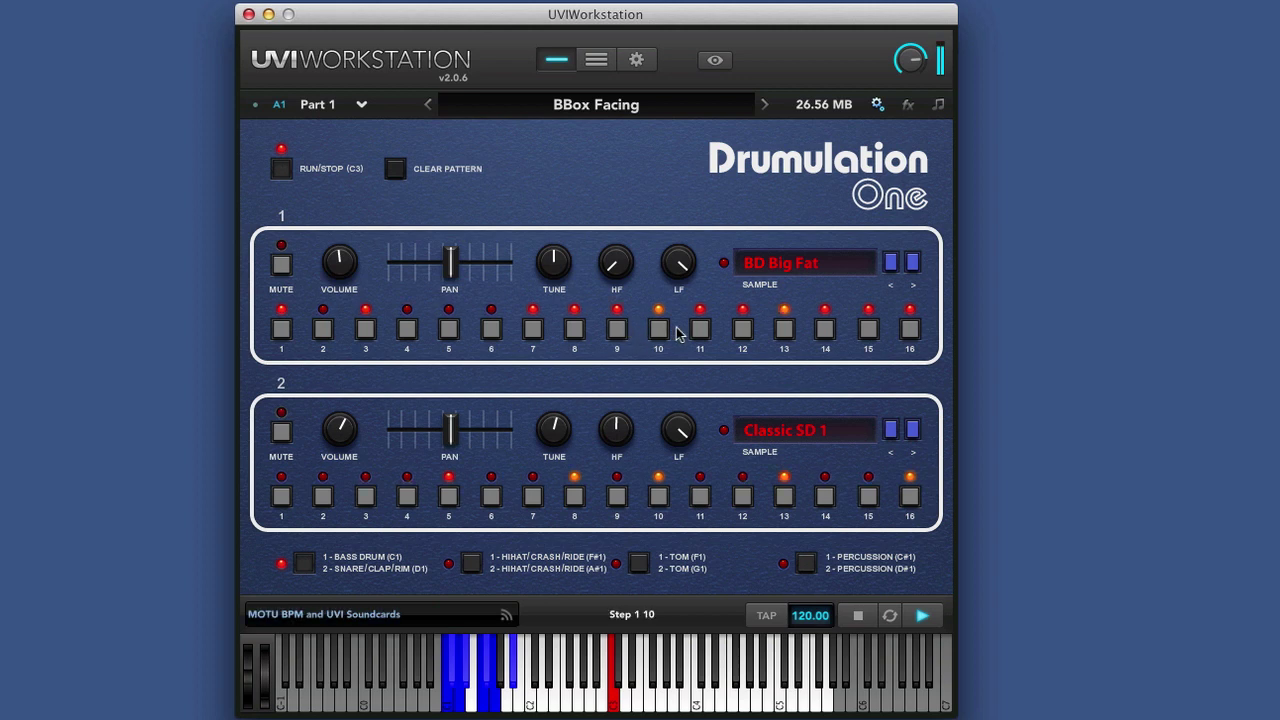
left_click(870, 330)
left_click(784, 328)
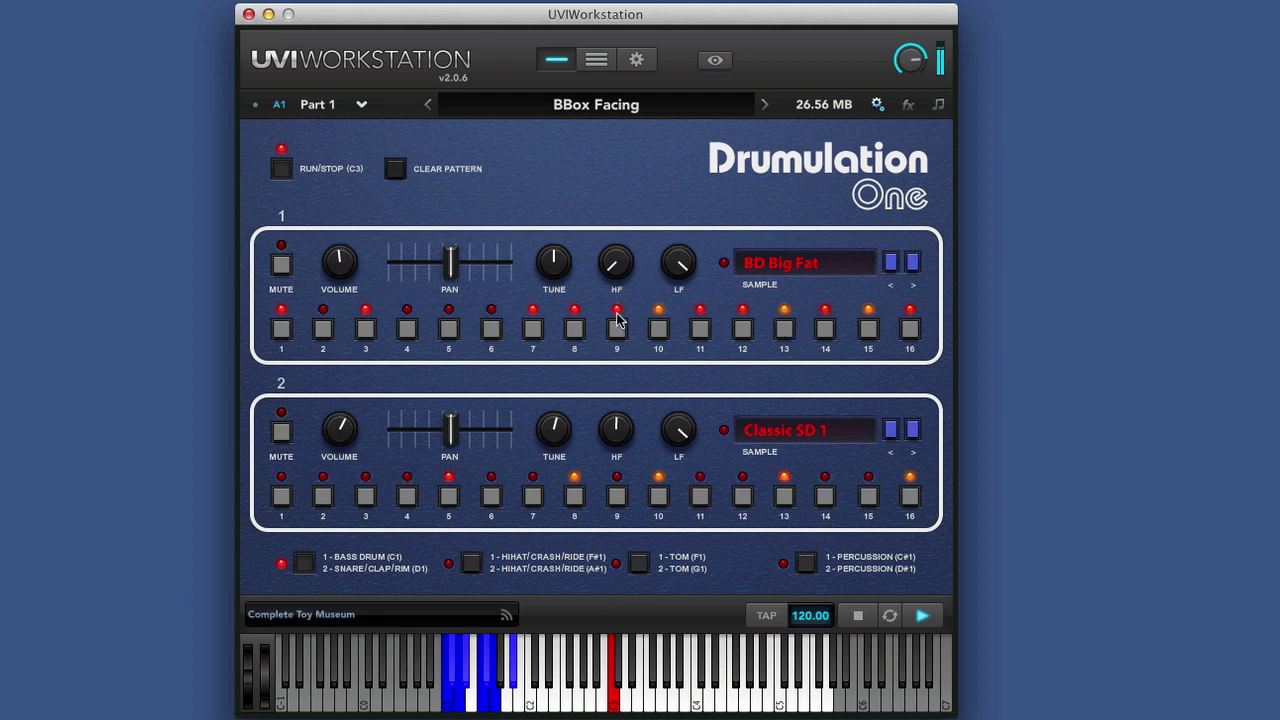
Load the HIHAT/CRASH/RIDE bank, keep track 1 on HH Acc and lower its high-frequency setting
left_click(478, 561)
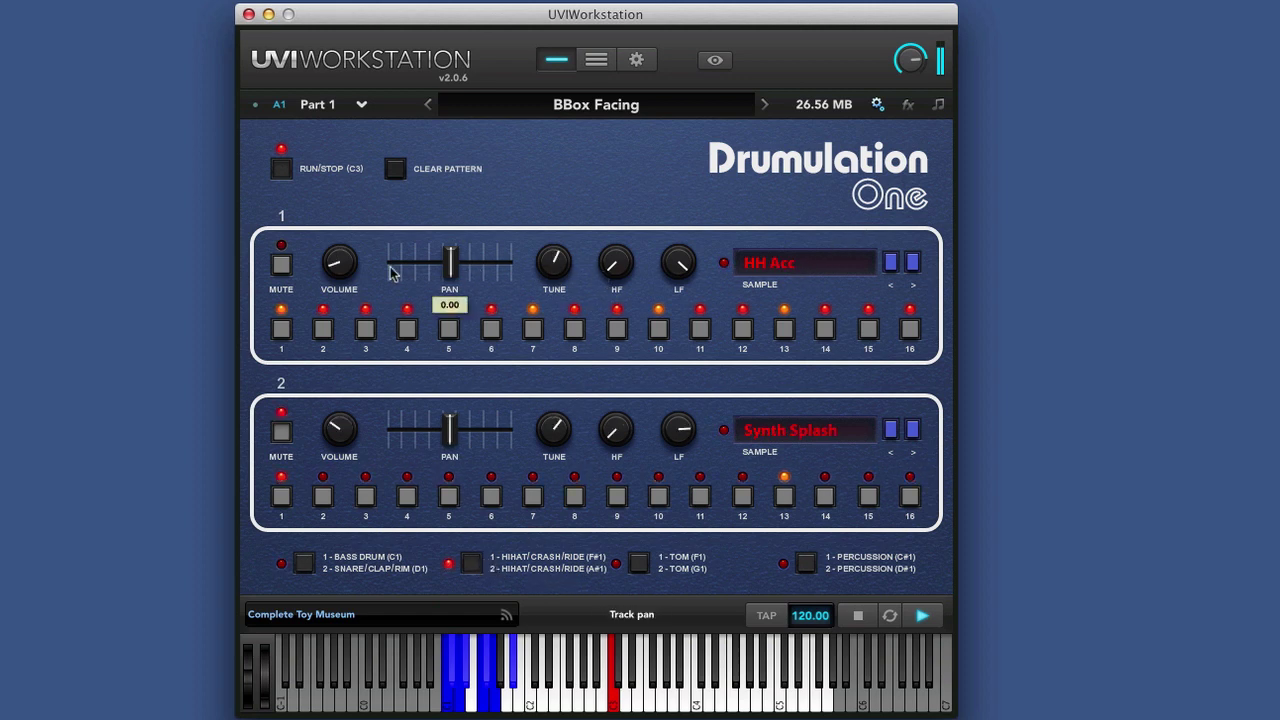
left_click(792, 265)
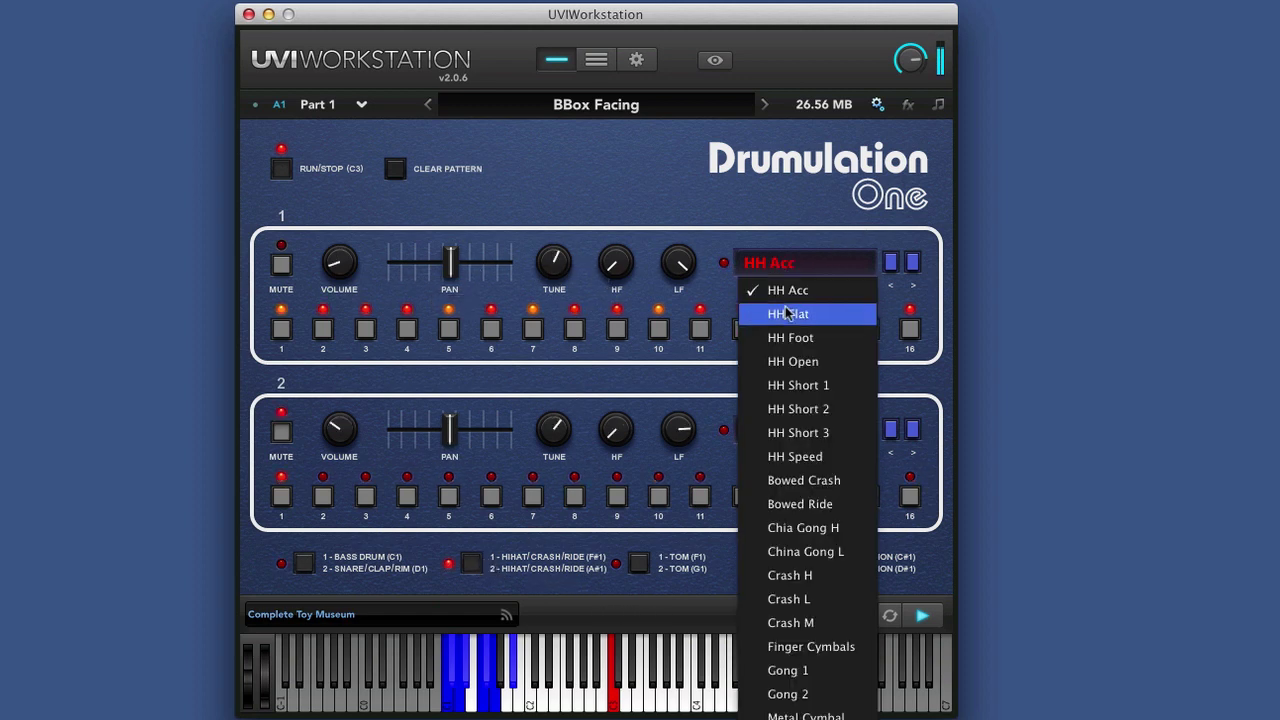
left_click(797, 388)
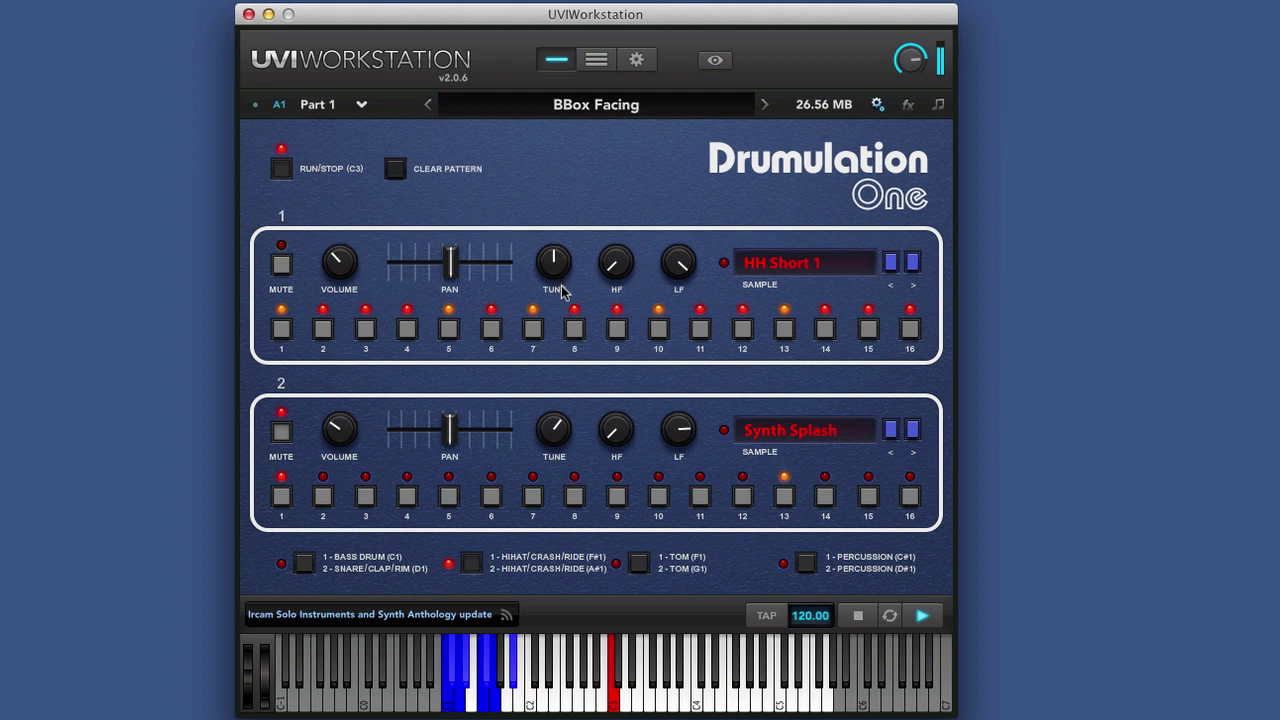
left_click(767, 265)
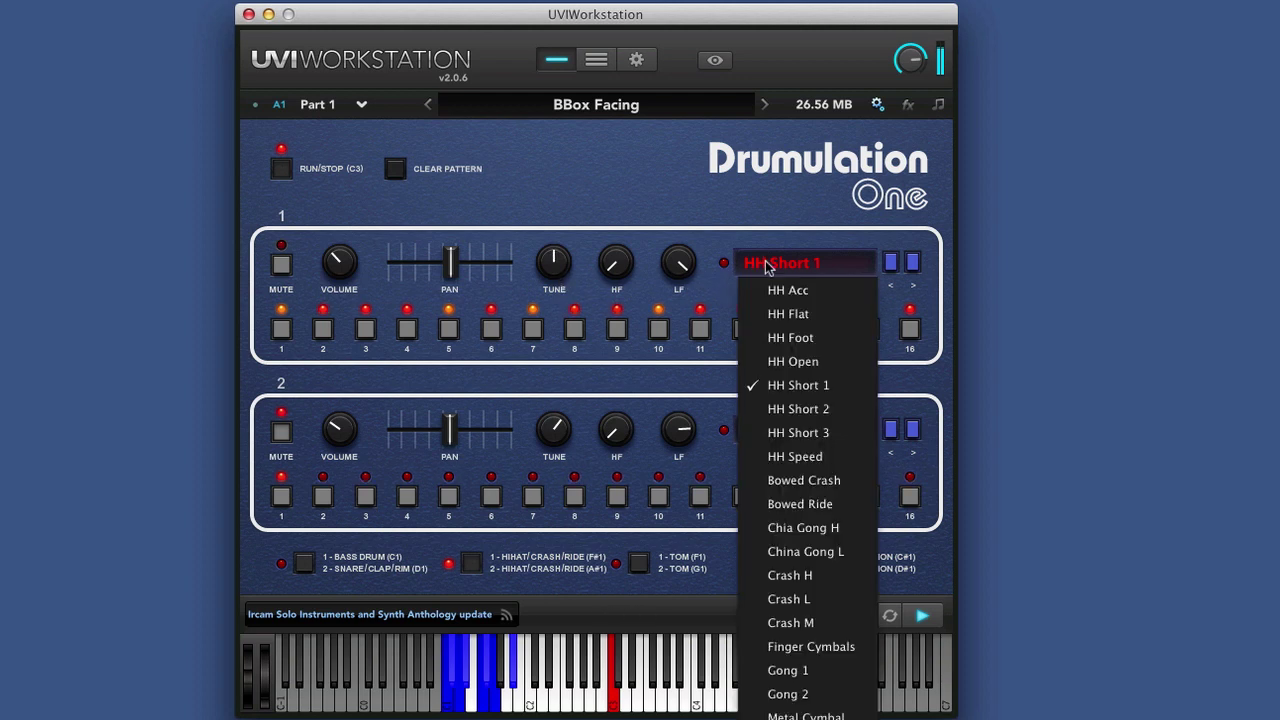
left_click(826, 291)
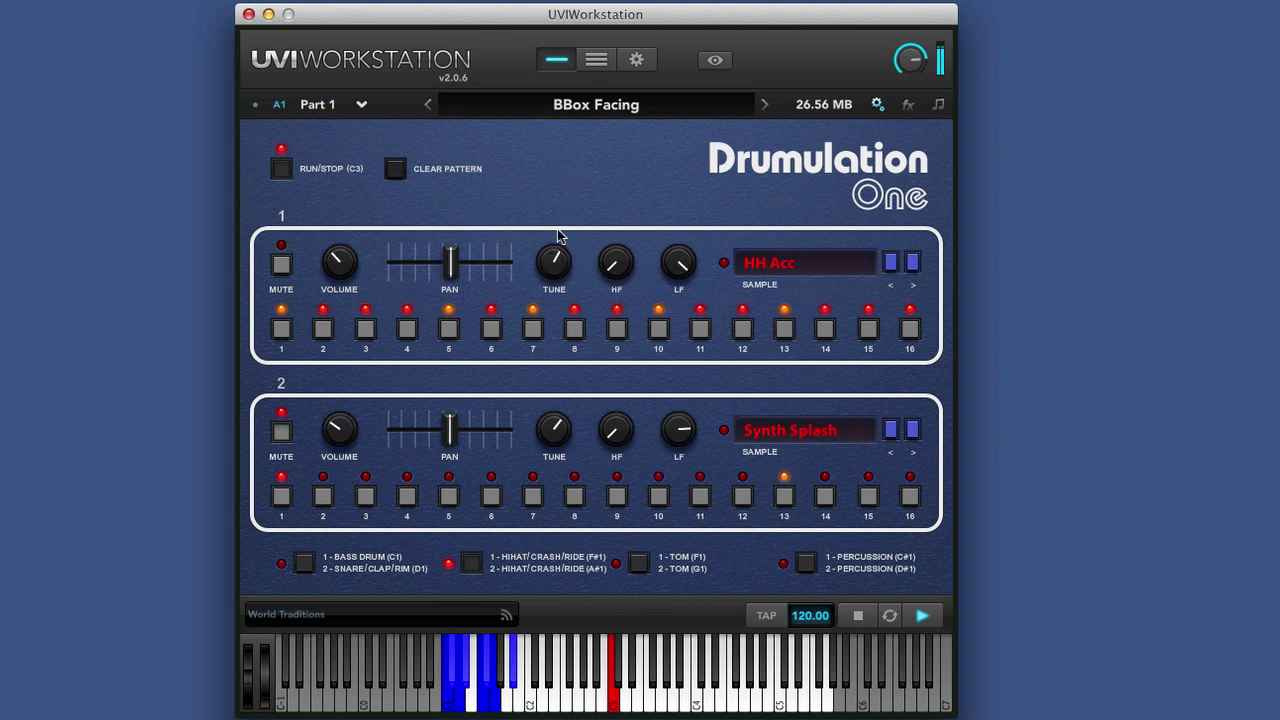
left_click_drag(596, 252, 626, 206)
Switch track 2 to the HH Open sample and turn its volume up
left_click_drag(365, 432, 360, 383)
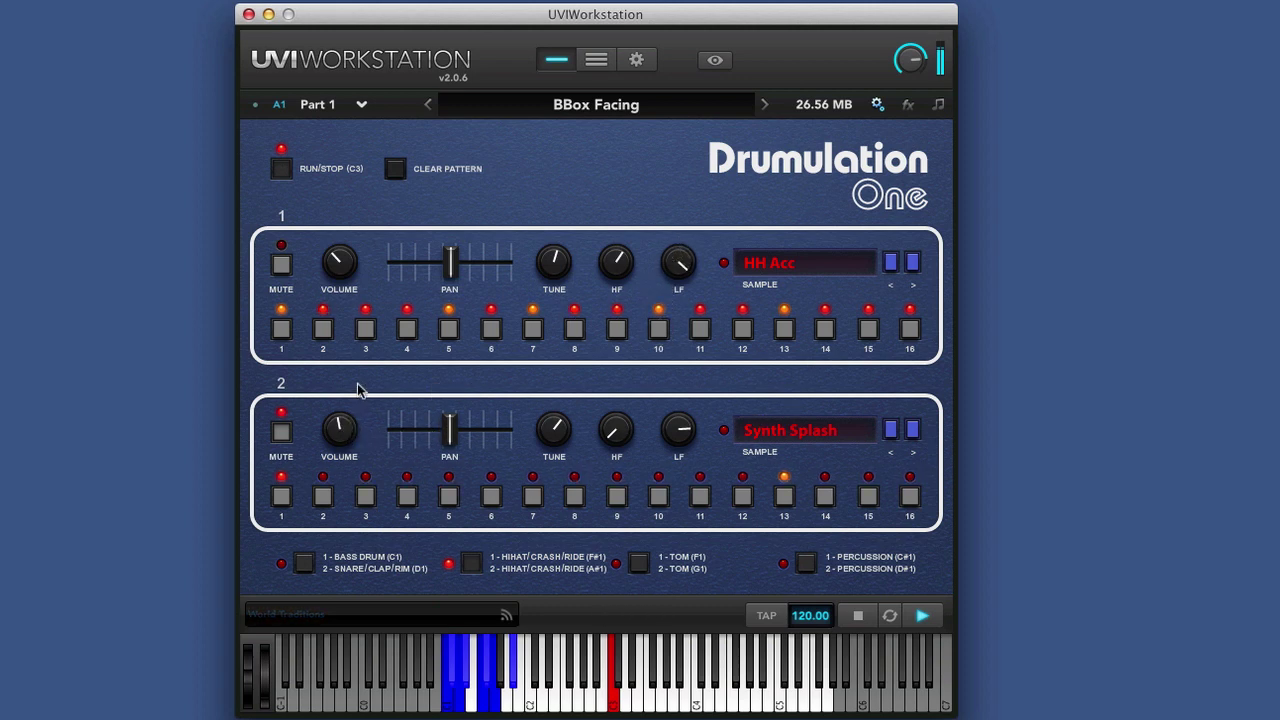
left_click(798, 434)
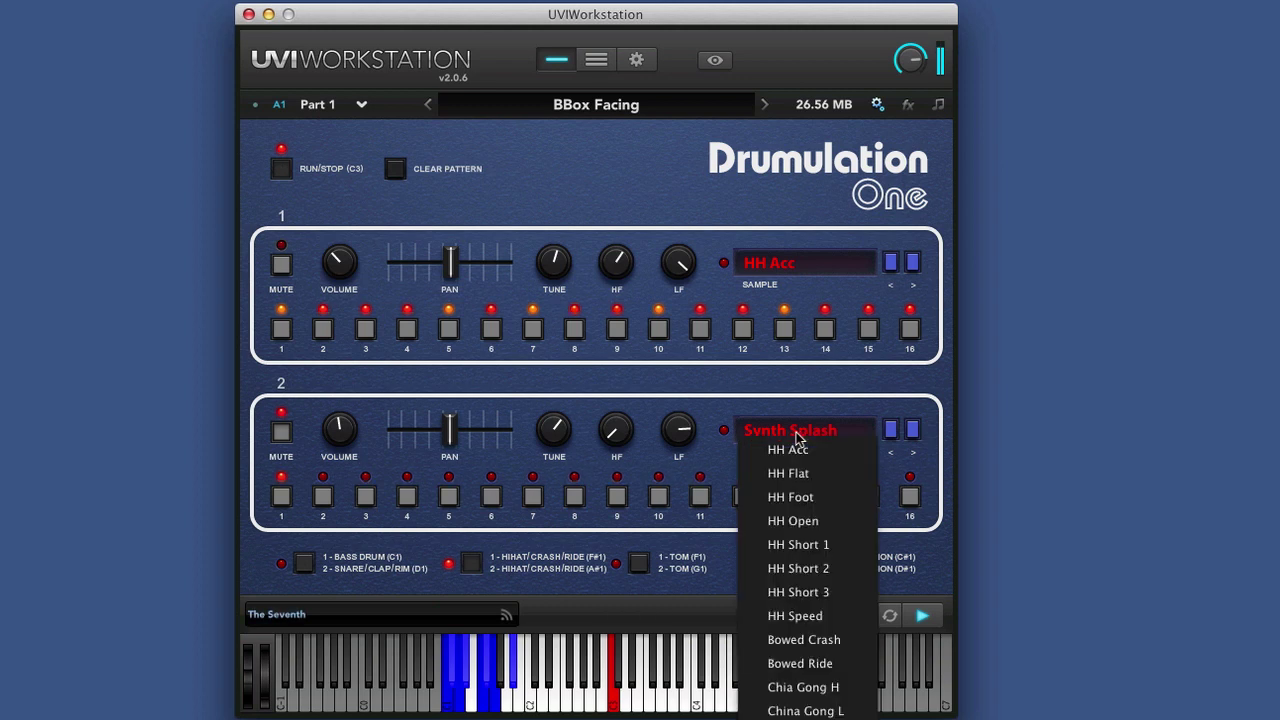
left_click(790, 520)
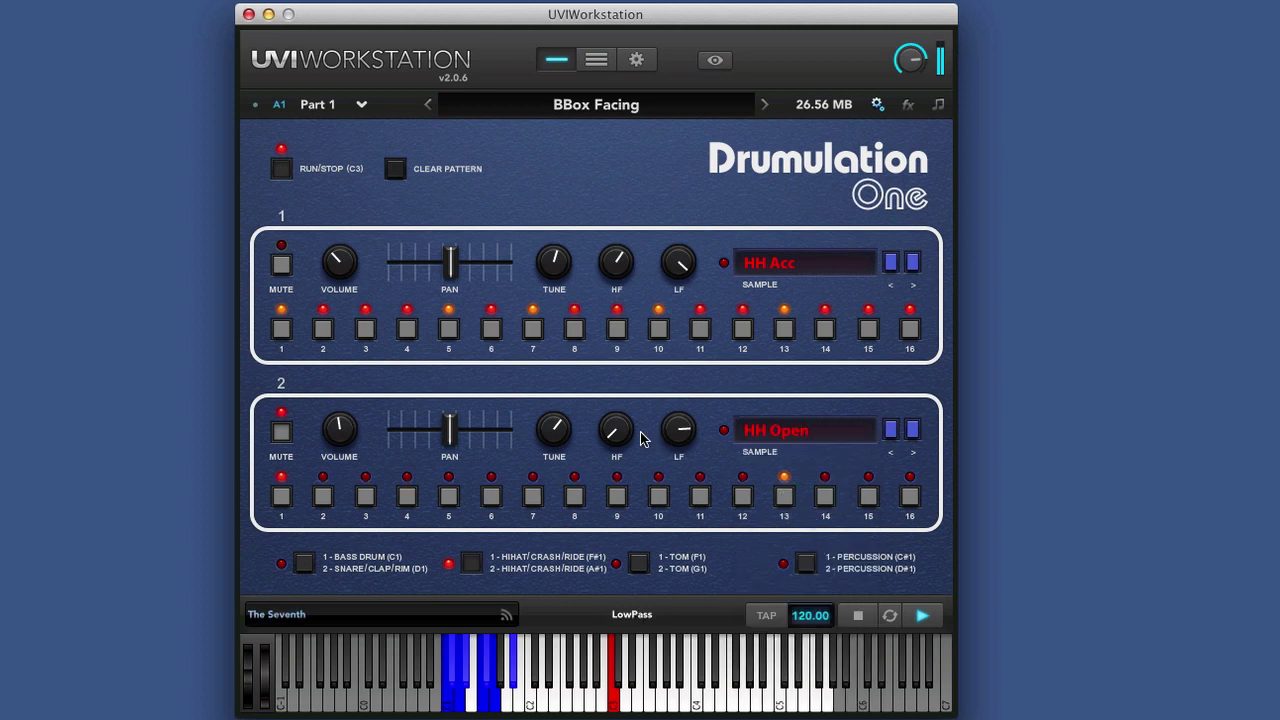
left_click_drag(338, 436, 340, 424)
Add HH Open hits on track 2 steps 3, 4, 11 and 12
left_click(407, 500)
left_click(366, 500)
left_click(700, 500)
left_click(742, 500)
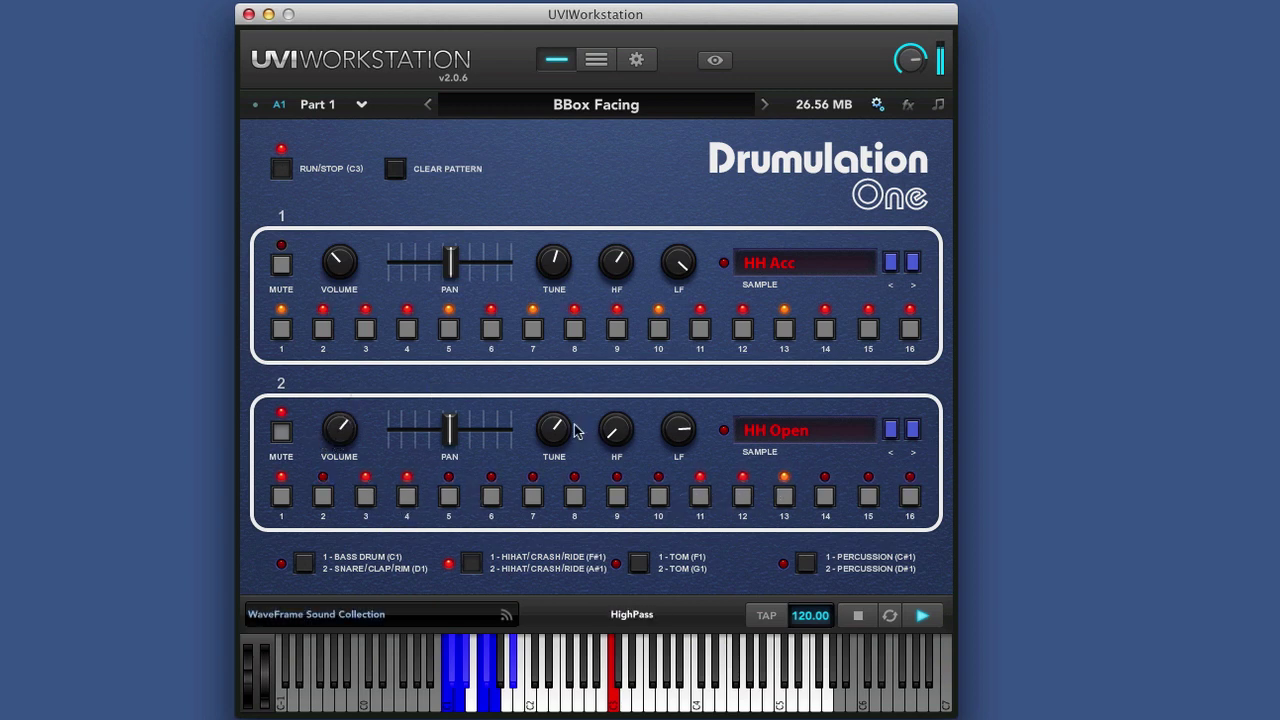
Rebalance track 2's volume and tuning, ending with HH Open tuned higher
left_click_drag(566, 432, 556, 460)
left_click_drag(554, 430, 547, 443)
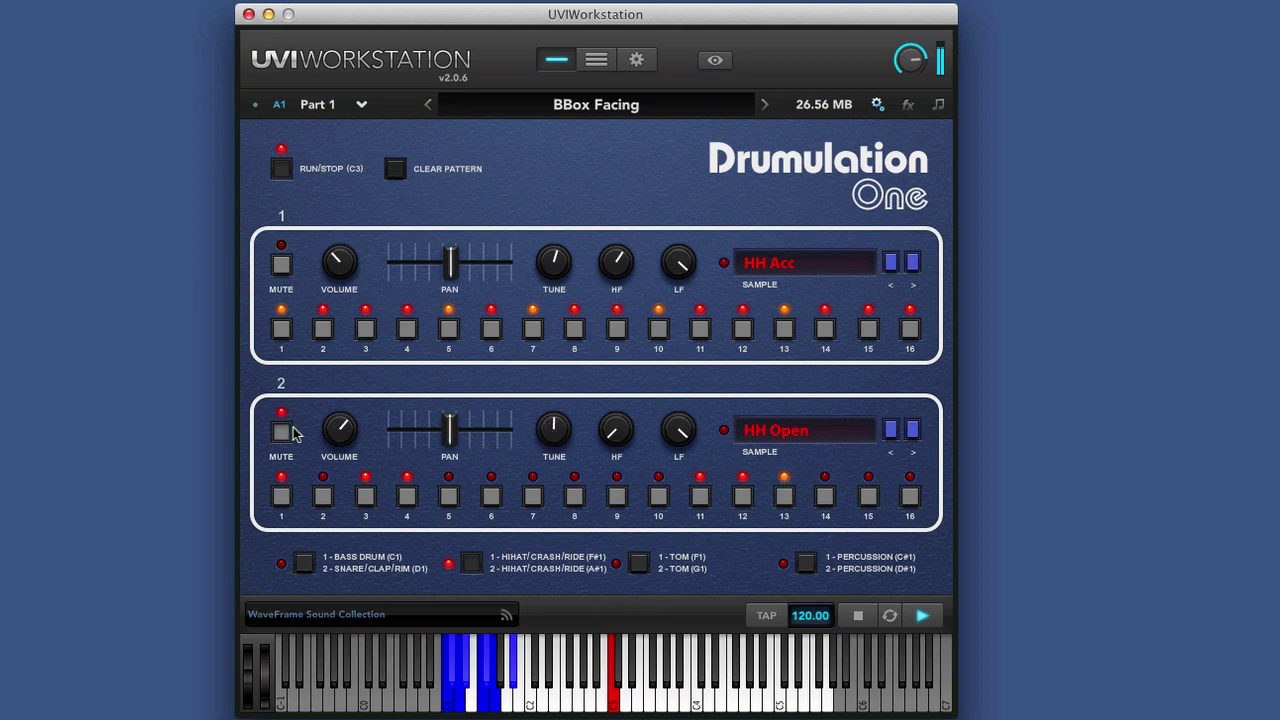
left_click(474, 437)
left_click_drag(340, 430, 346, 489)
left_click_drag(540, 439, 548, 398)
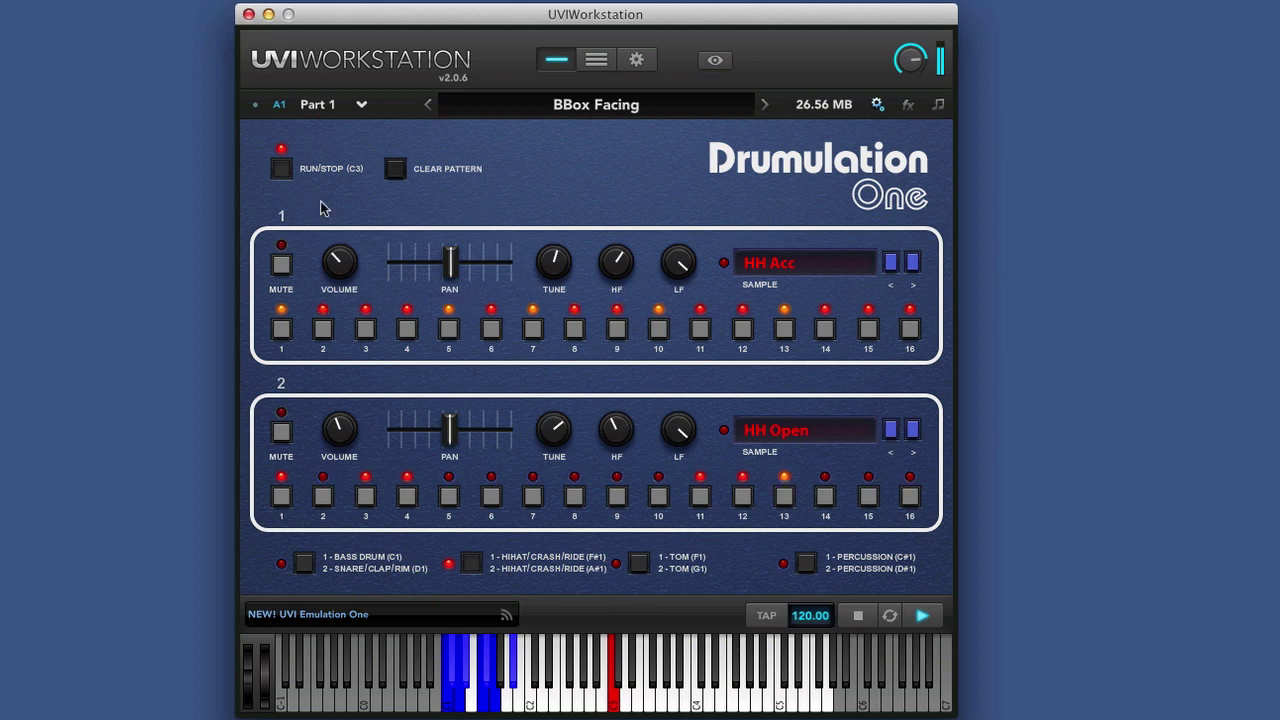
Stop the drum pattern and show the Drumulator 1 Review part list
left_click(281, 172)
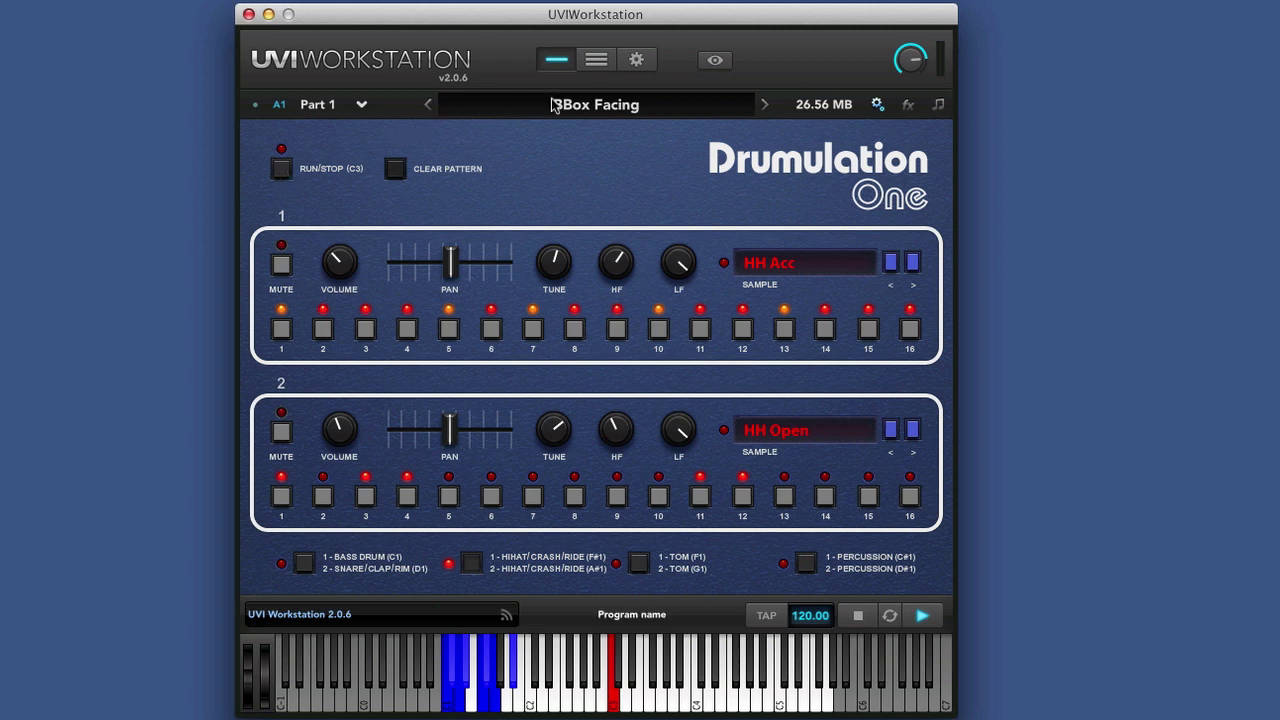
left_click(592, 62)
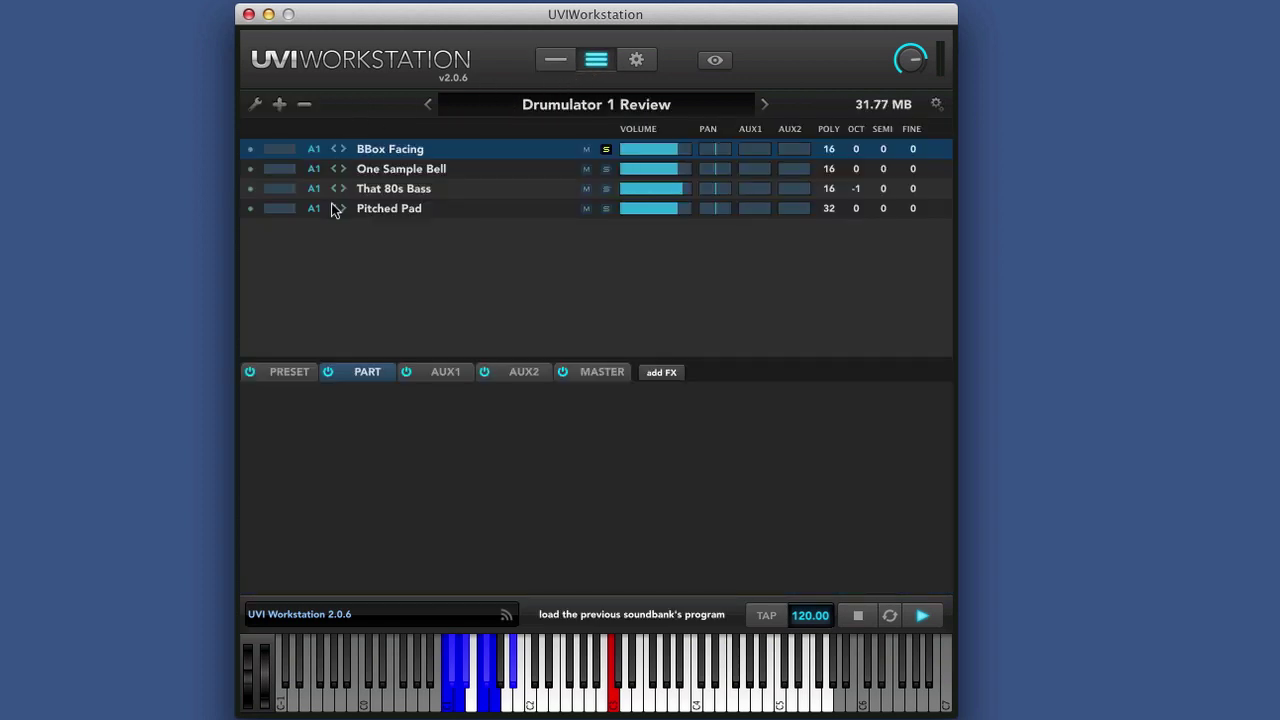
Load the Drumulator 1 Review.uviws multi and start the FonkyGroove pattern in single view
left_click(256, 105)
left_click(295, 143)
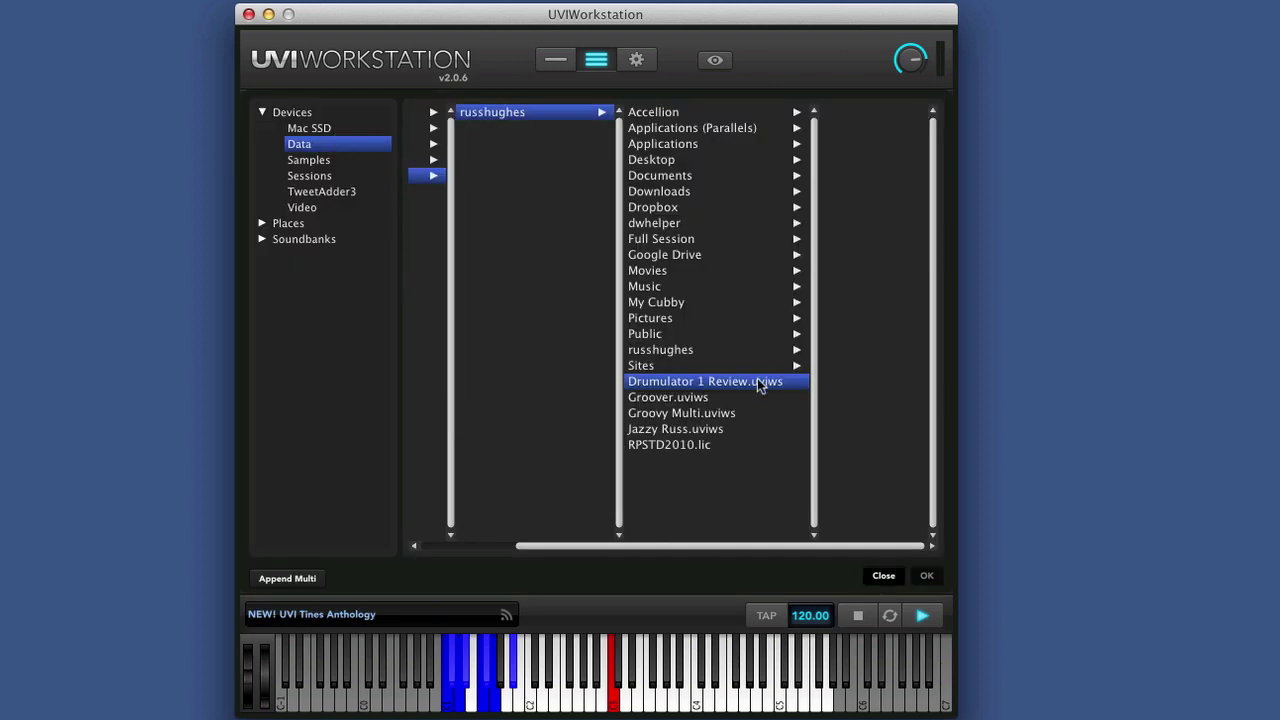
double_click(760, 385)
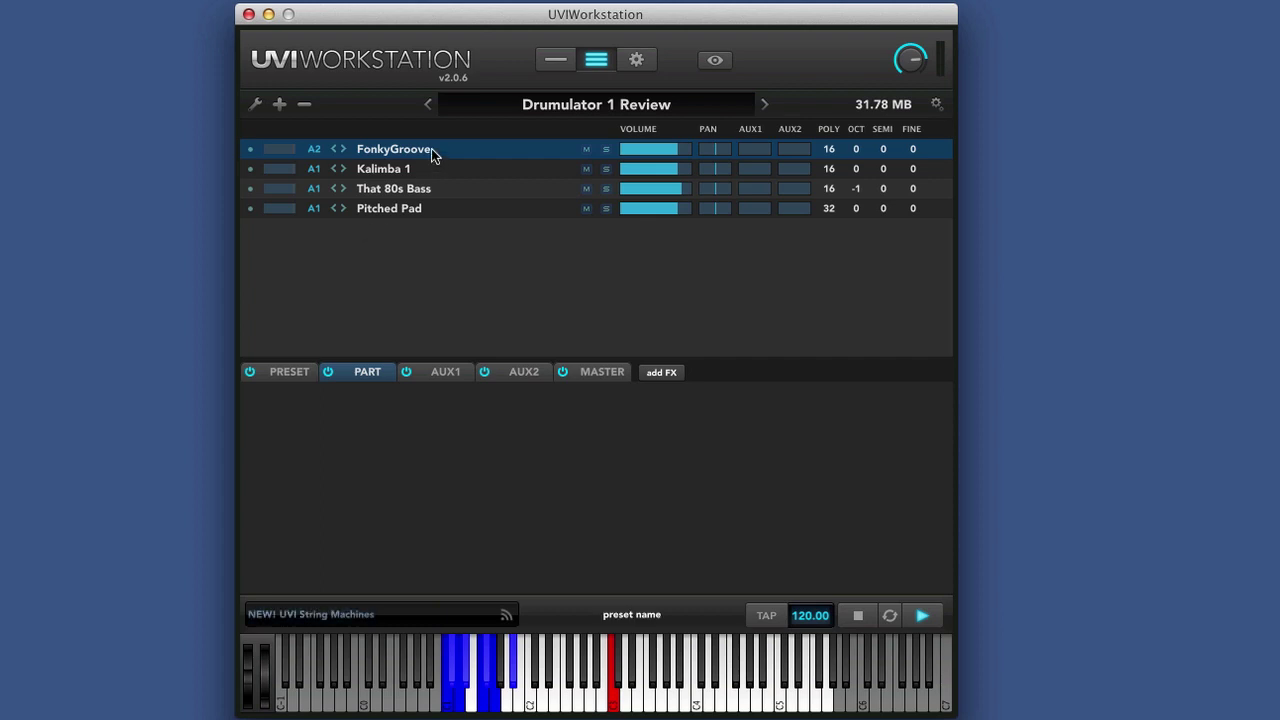
left_click(561, 65)
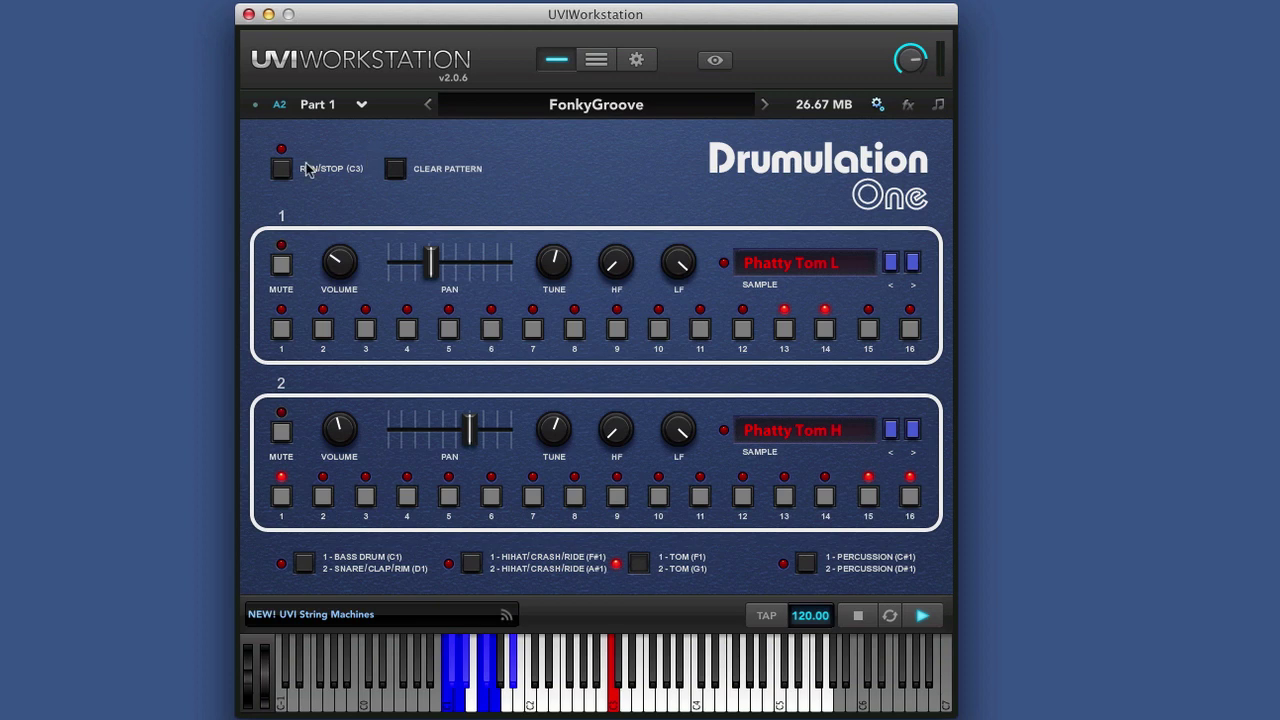
left_click(283, 169)
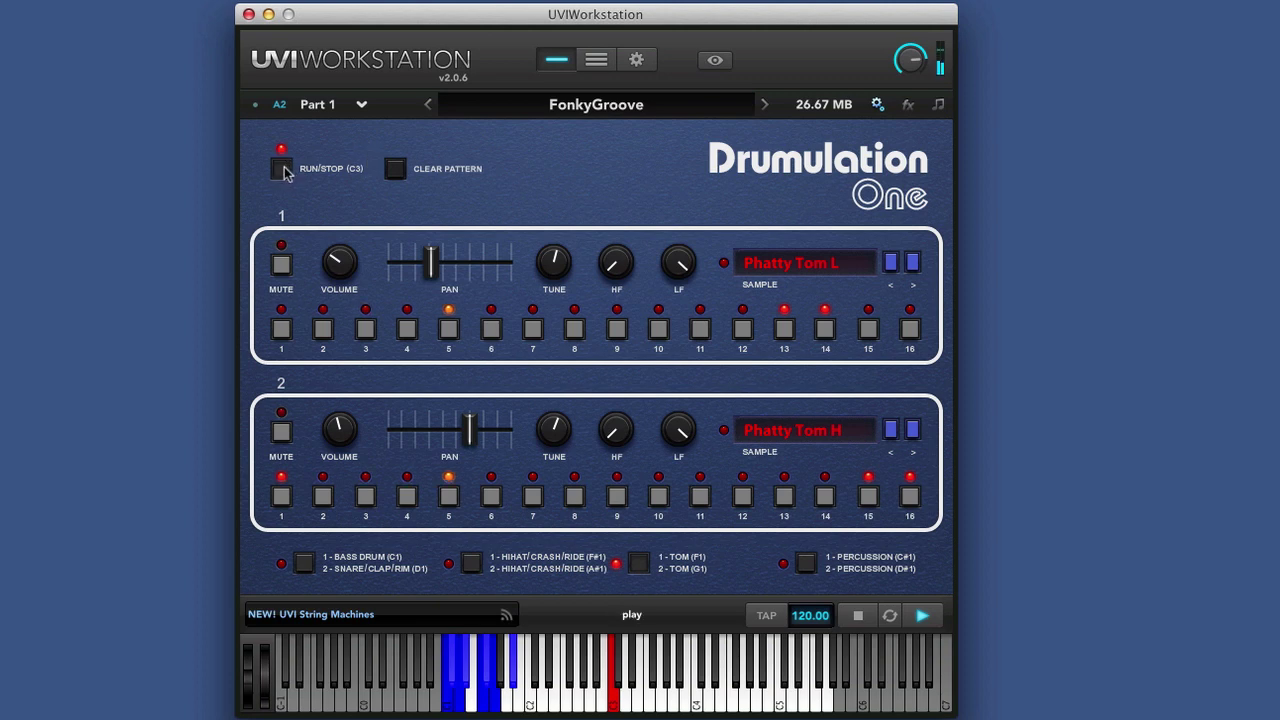
Mute the FonkyGroove part in the part list, then return to its Drumulation One editor
left_click(597, 61)
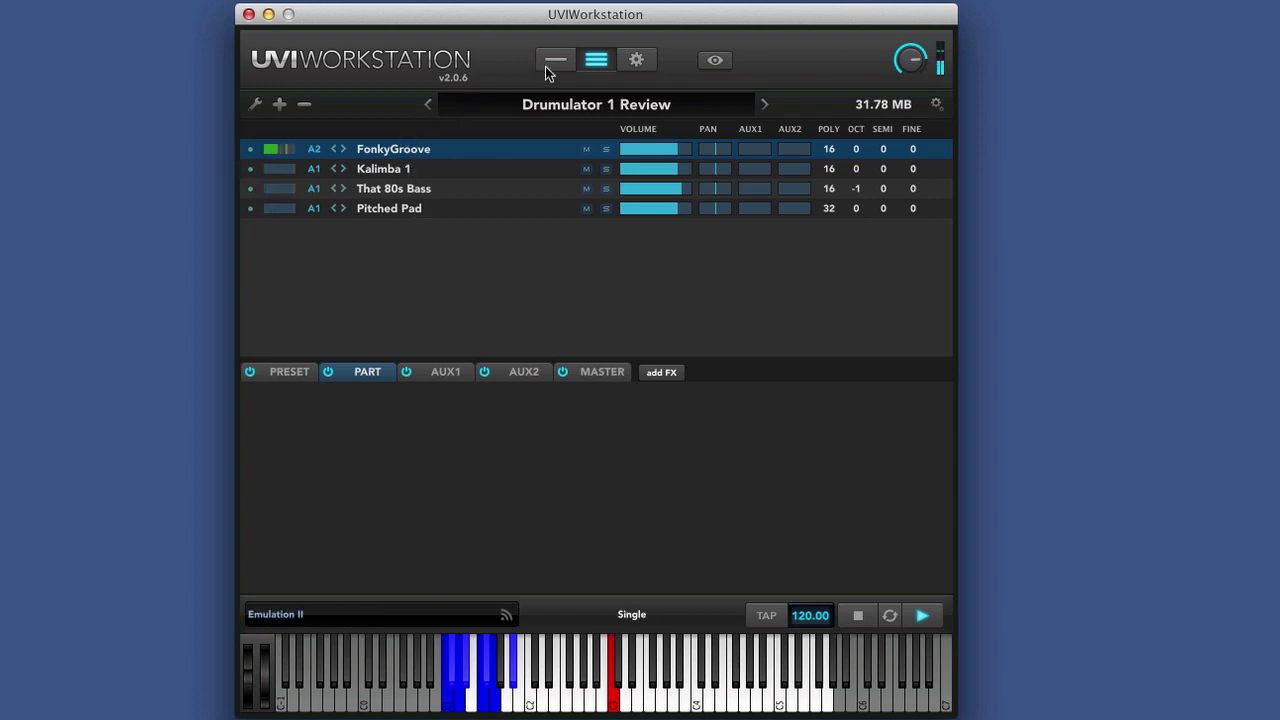
left_click(586, 149)
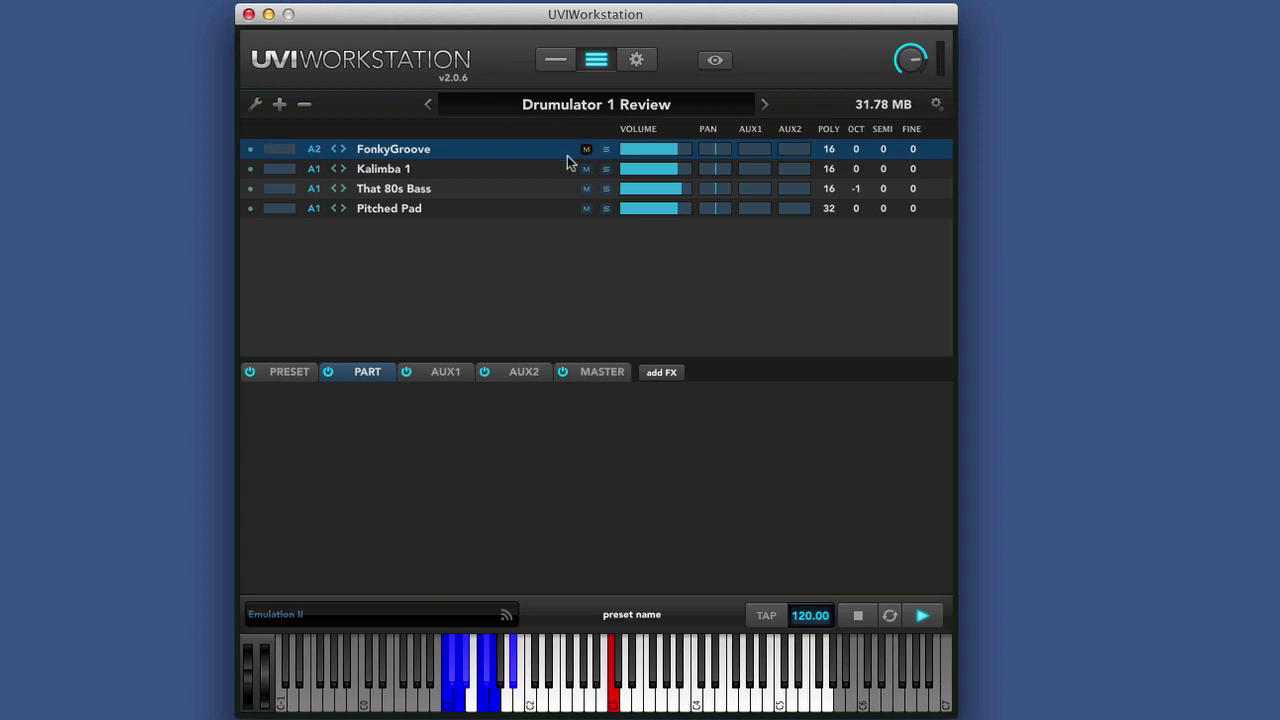
left_click(551, 67)
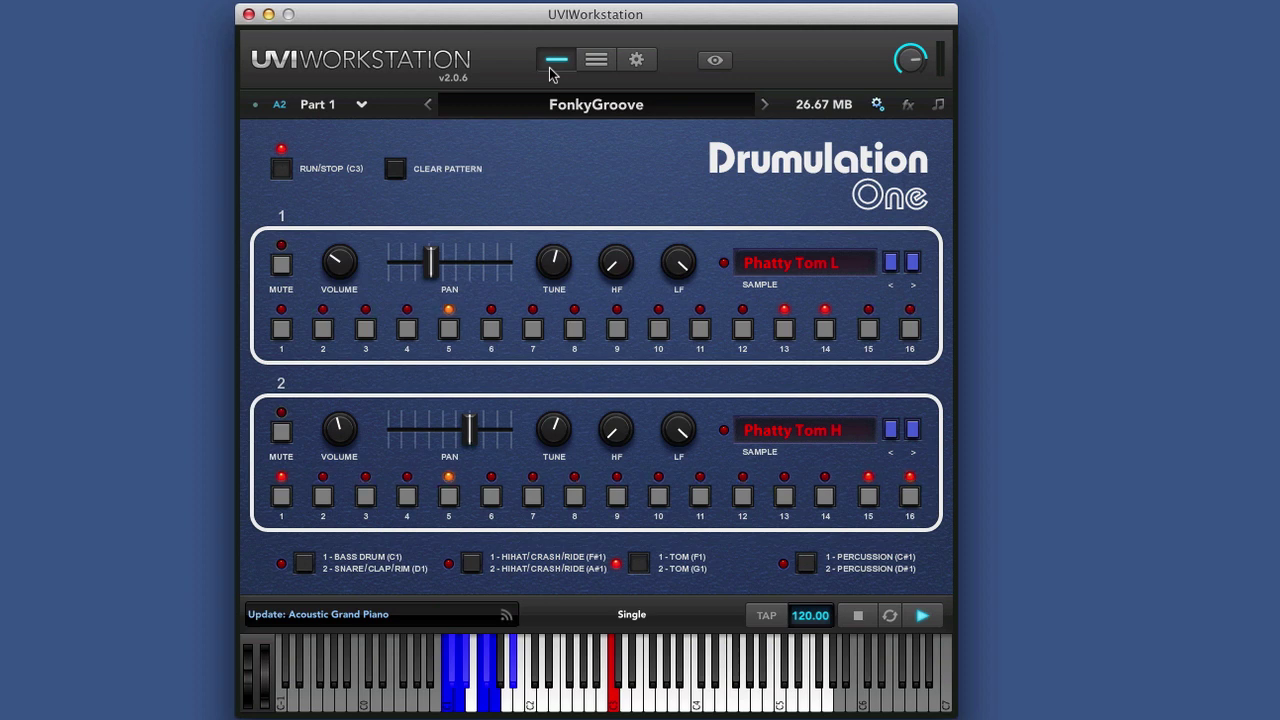
Stop the FonkyGroove step sequencer with RUN/STOP
left_click(270, 177)
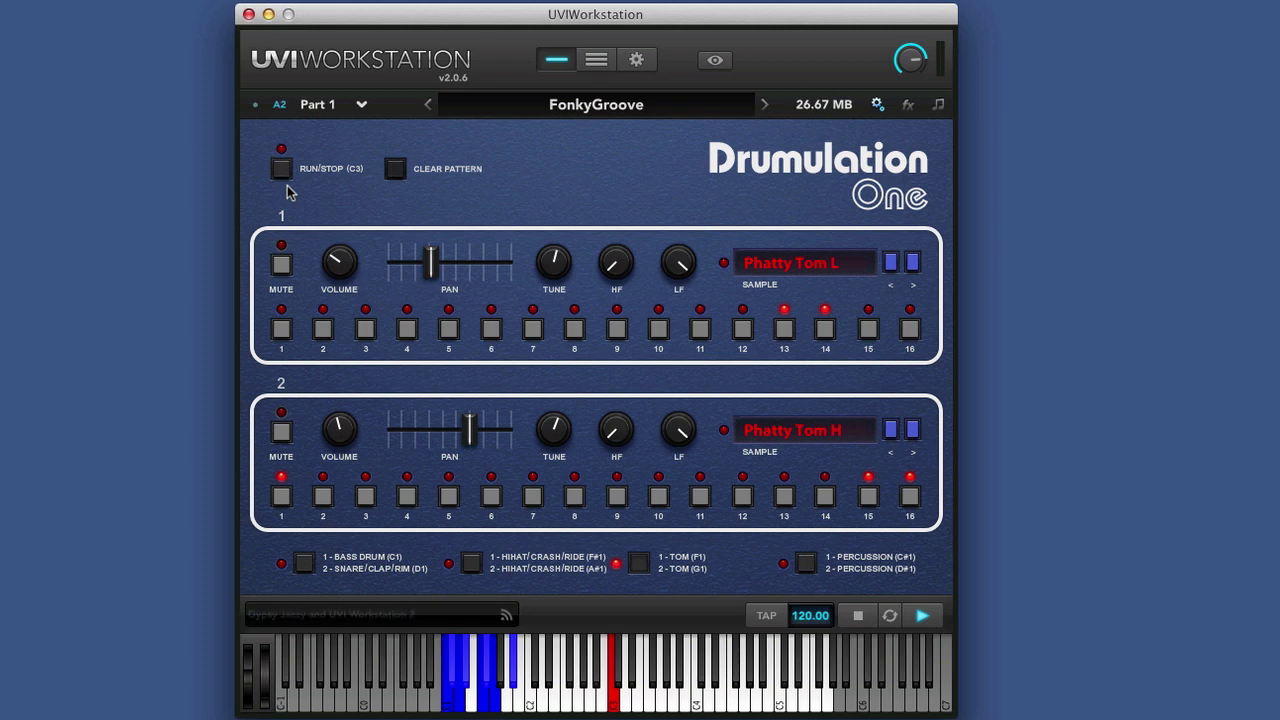